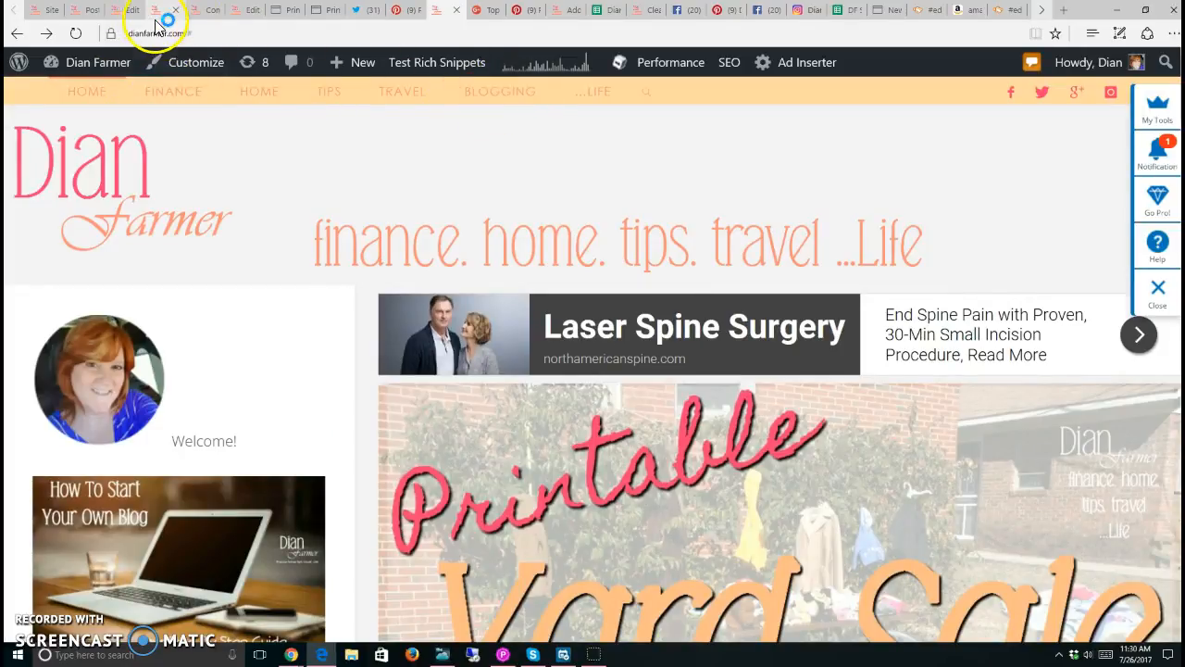
# Open the draft post "Choosing And Installing Plugins For Your New Blog" for editing, skim its content and dismiss the Facebook notification
pyautogui.moveTo(153, 28)
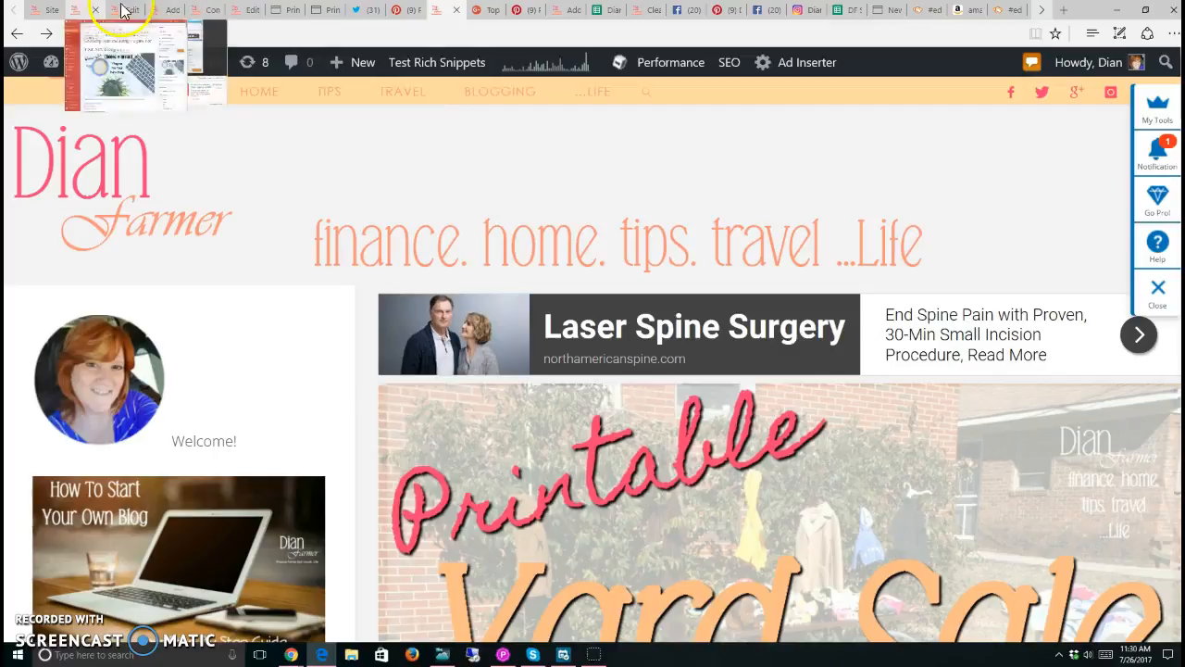
pyautogui.click(125, 11)
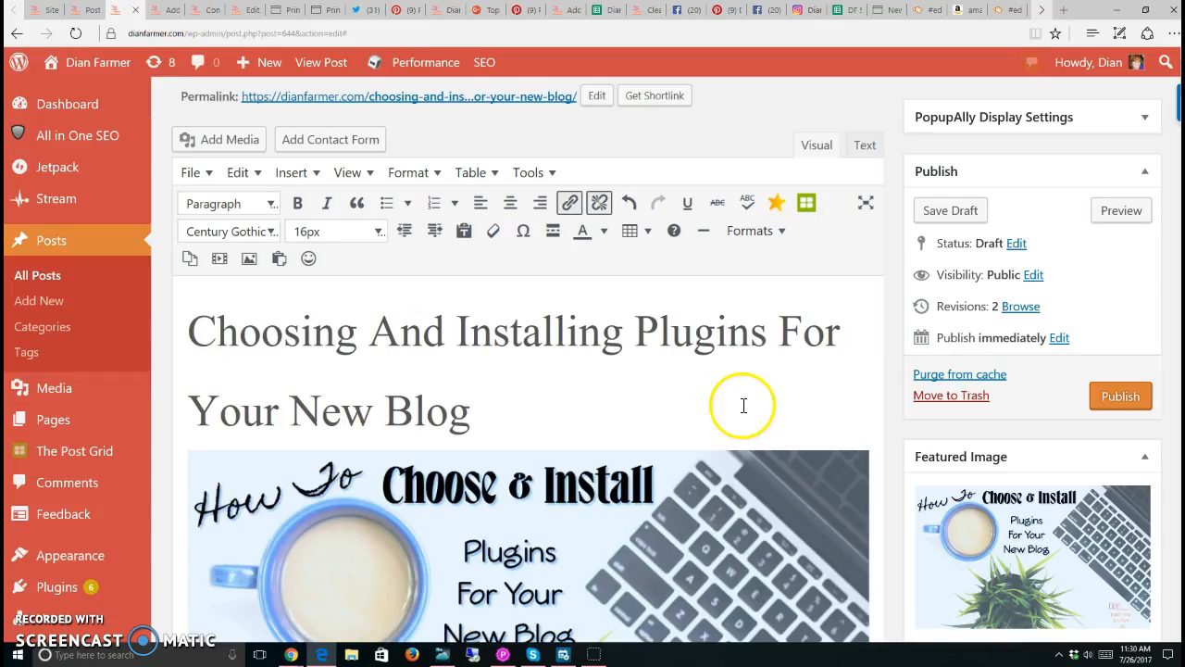
pyautogui.scroll(-15, 731, 412)
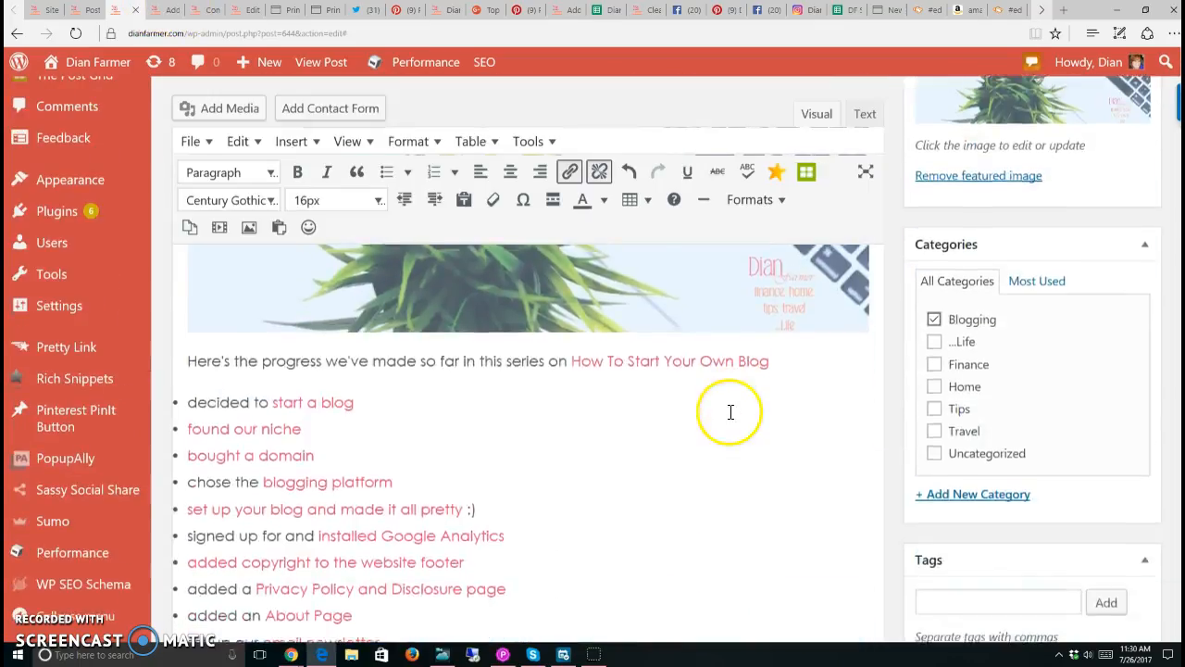
pyautogui.scroll(-10, 726, 414)
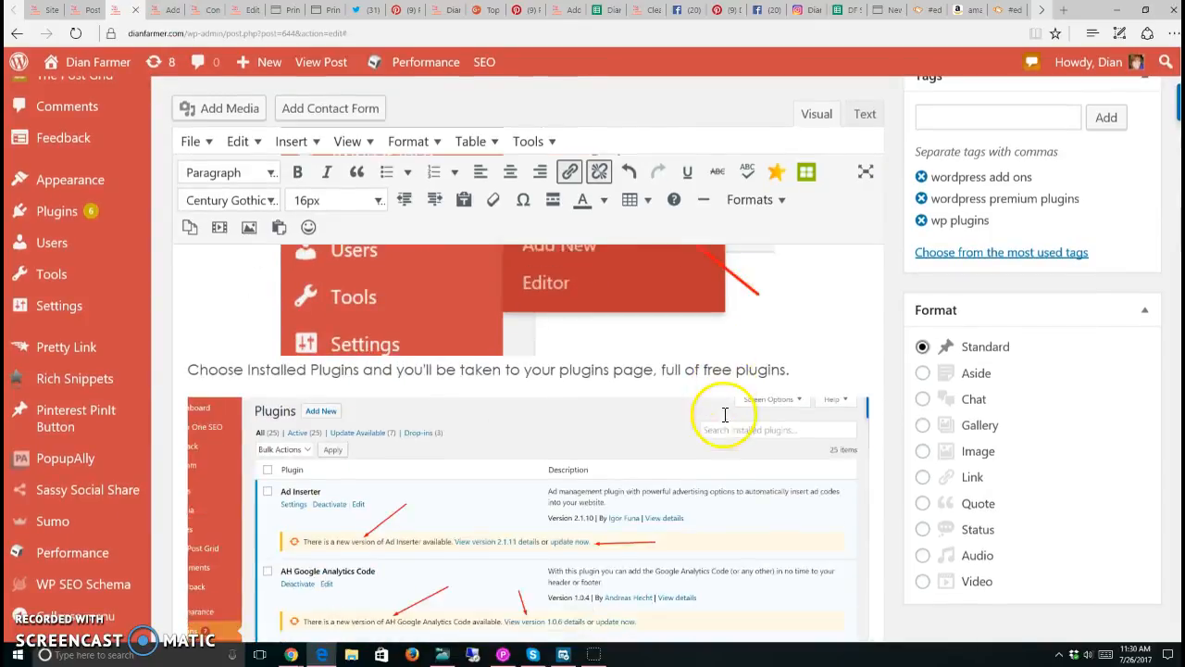
pyautogui.scroll(-5, 713, 414)
pyautogui.scroll(10, 699, 416)
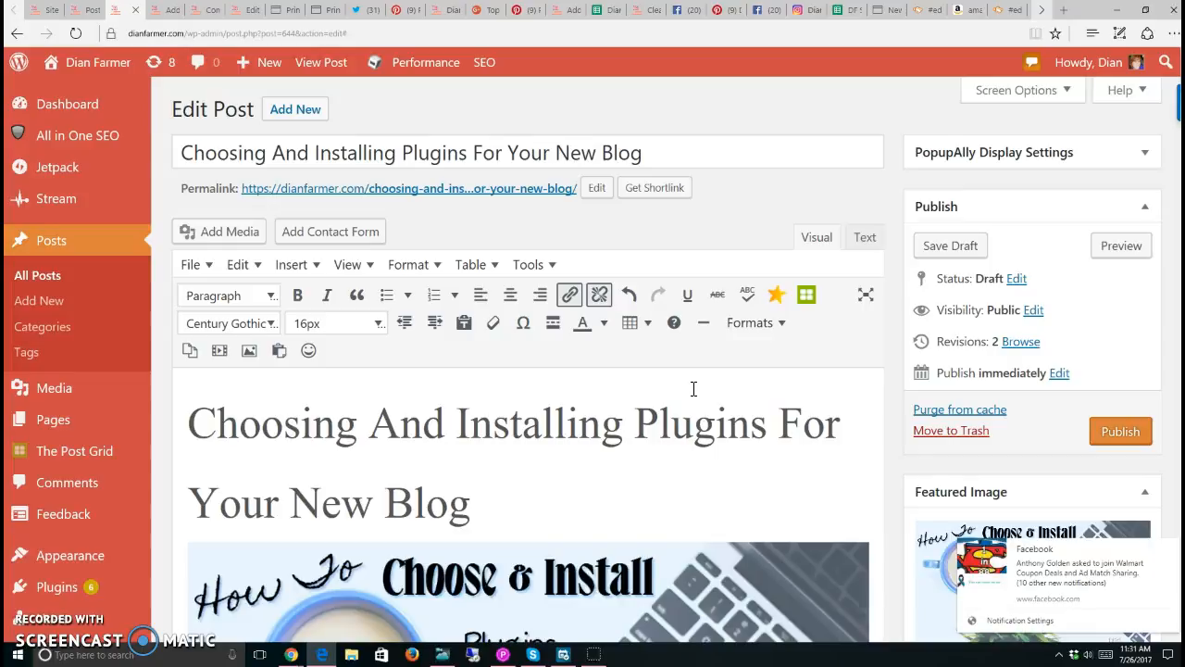
pyautogui.click(1171, 548)
pyautogui.click(829, 536)
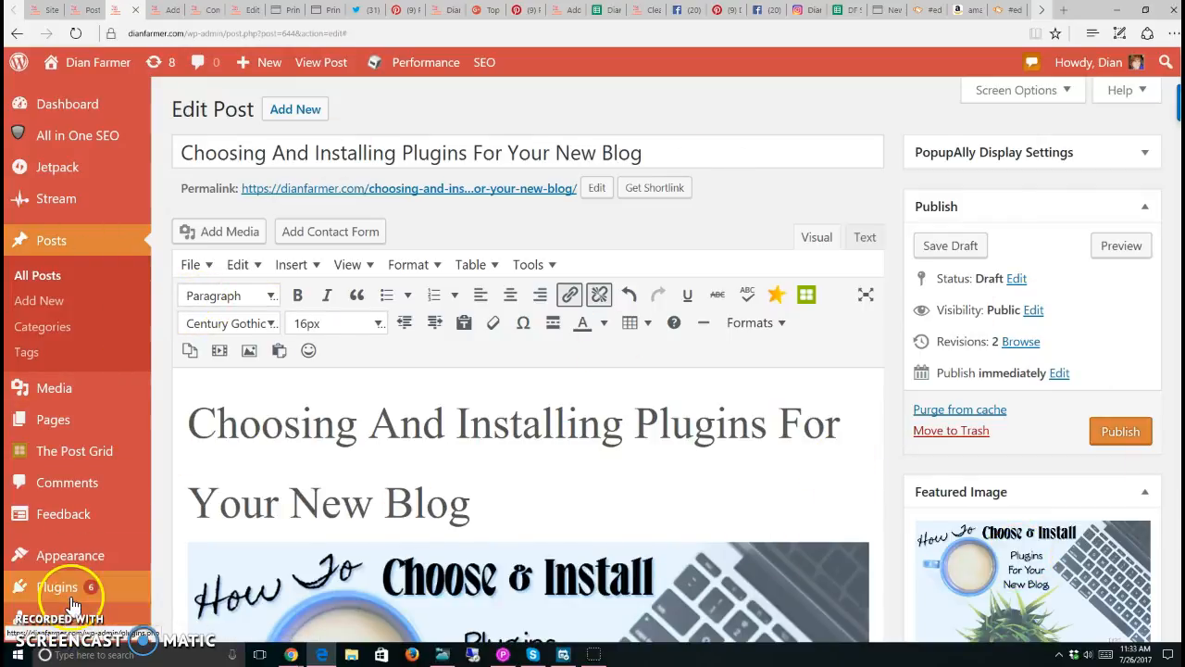
pyautogui.moveTo(89, 600)
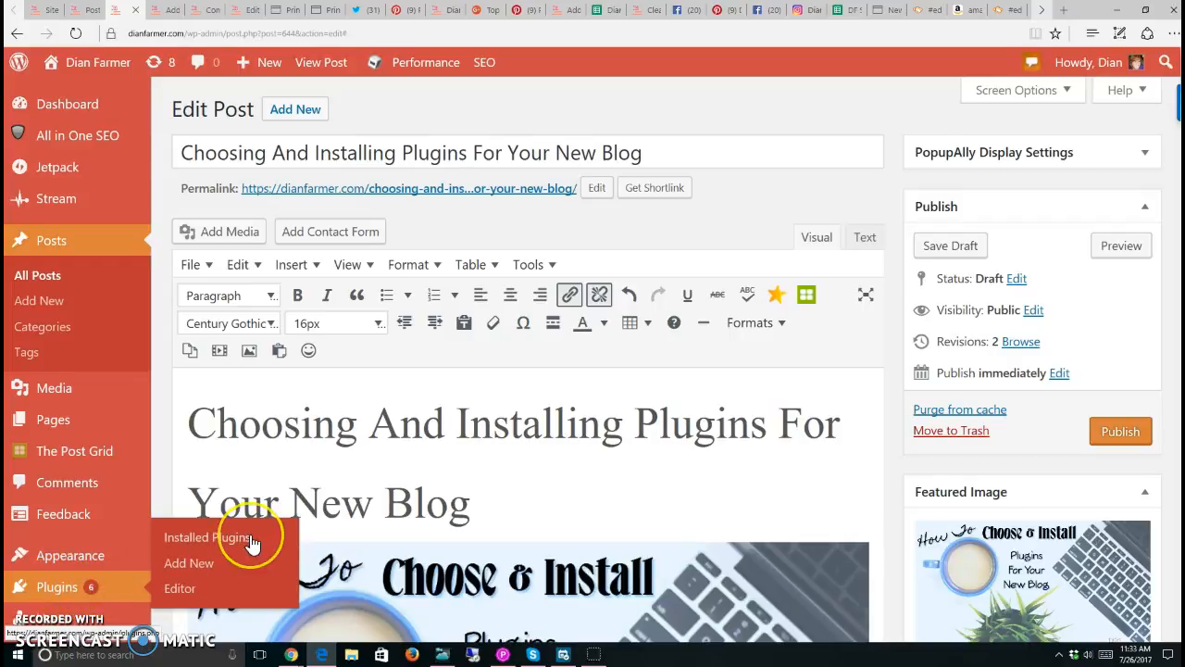
pyautogui.click(228, 557)
pyautogui.click(203, 549)
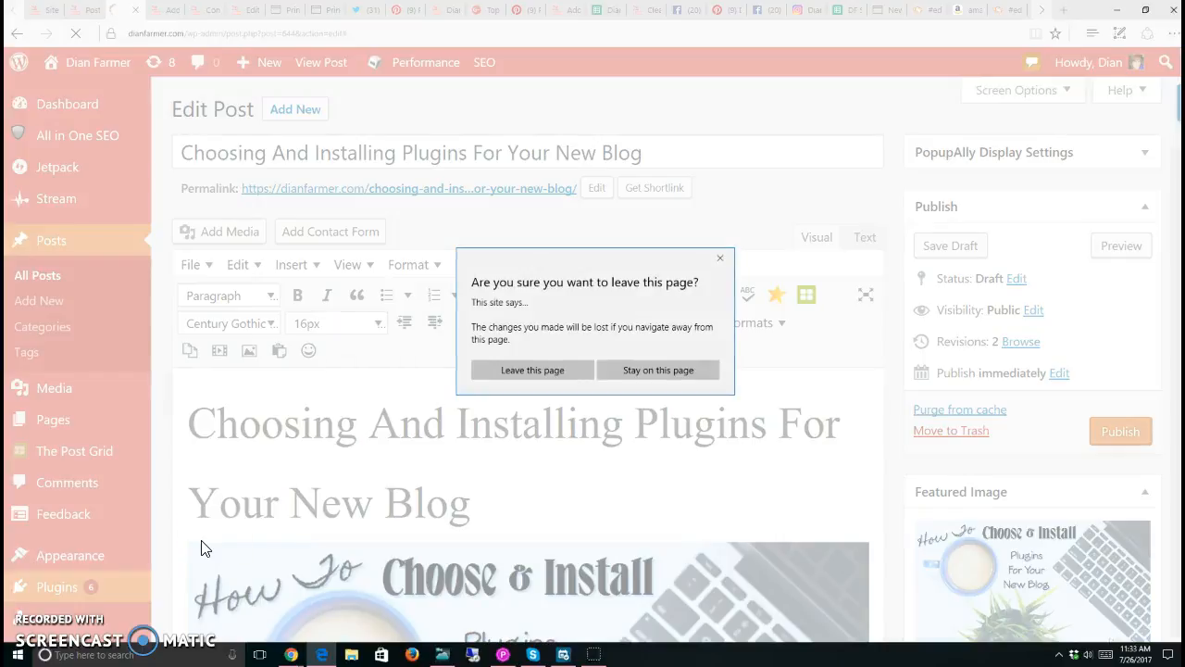
pyautogui.click(617, 372)
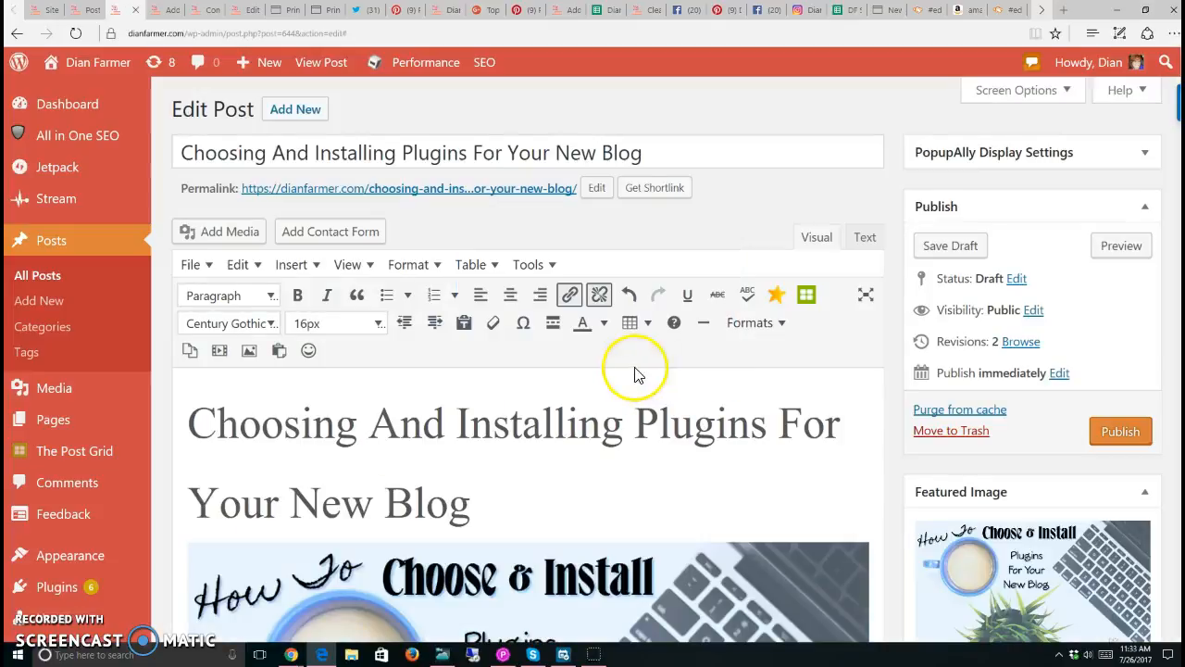
# Open the Installed Plugins page in a separate tab and look through the list of plugins
pyautogui.moveTo(58, 586)
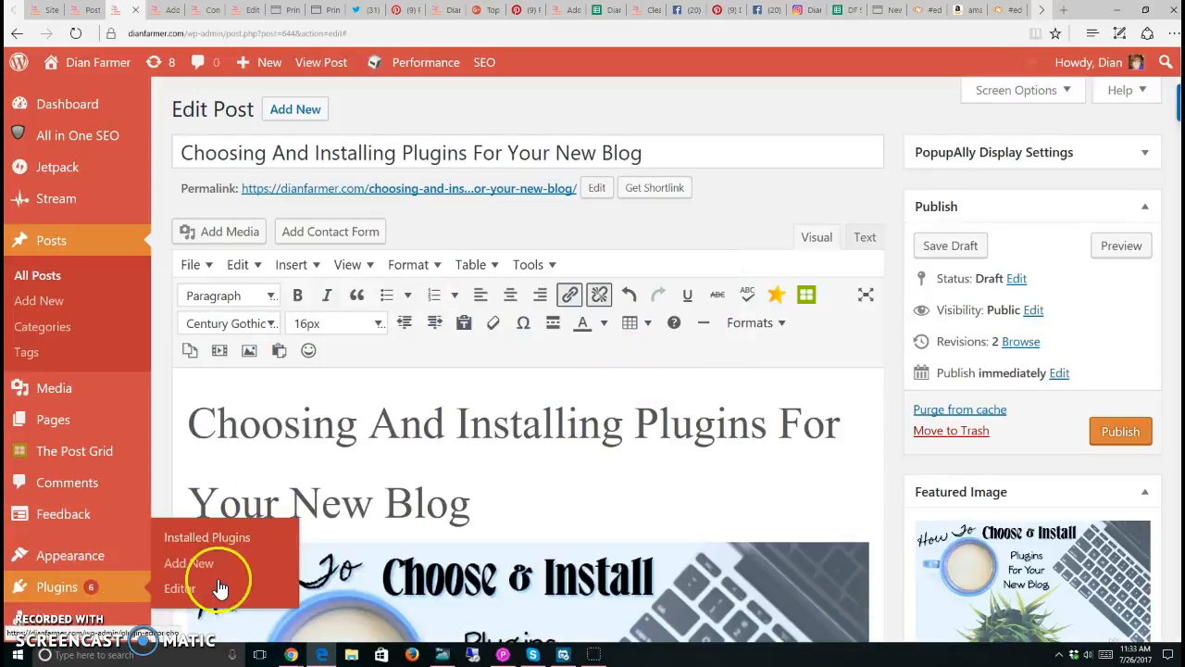
pyautogui.rightClick(228, 539)
pyautogui.click(298, 399)
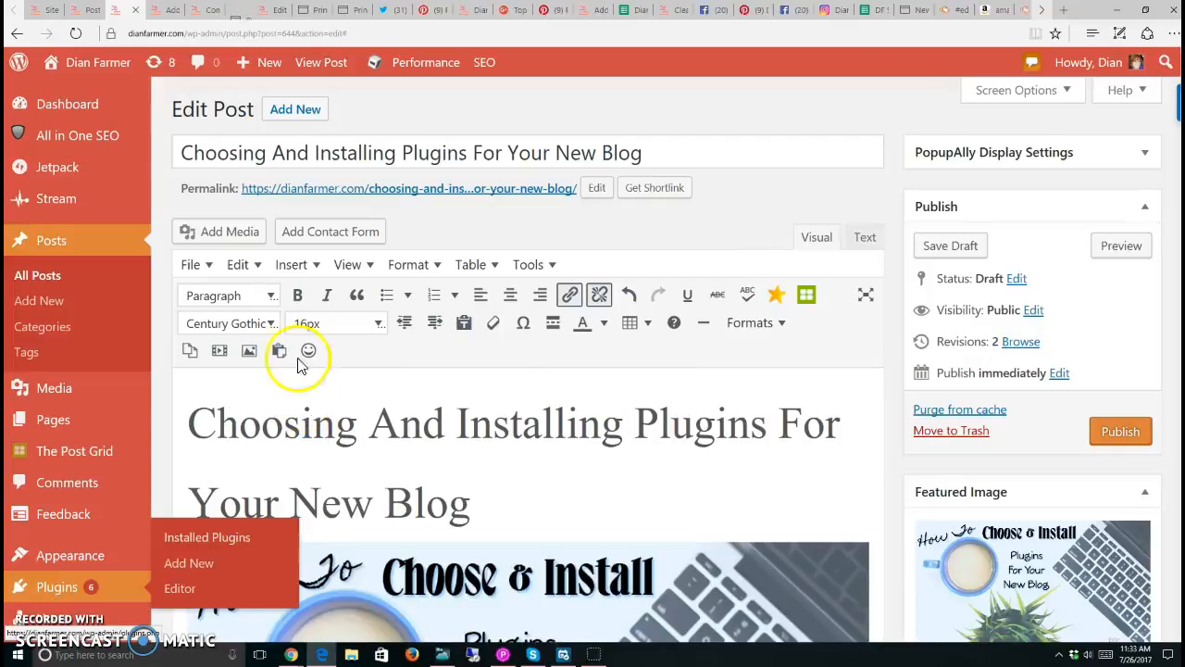
pyautogui.click(239, 11)
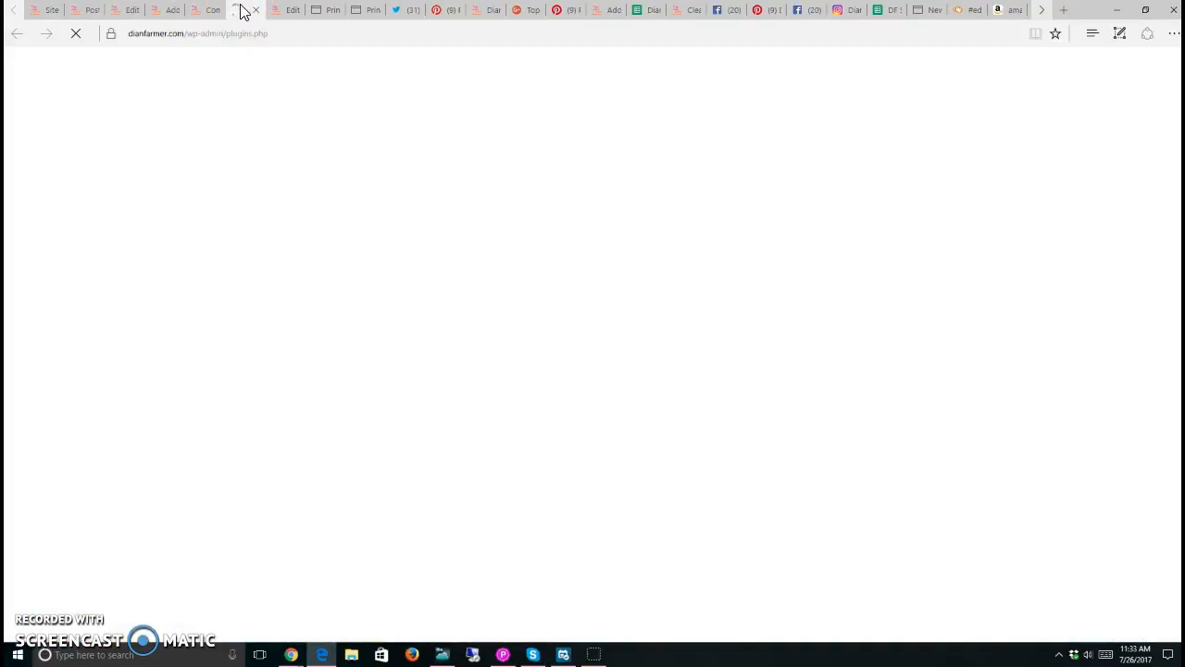
pyautogui.scroll(-8, 458, 421)
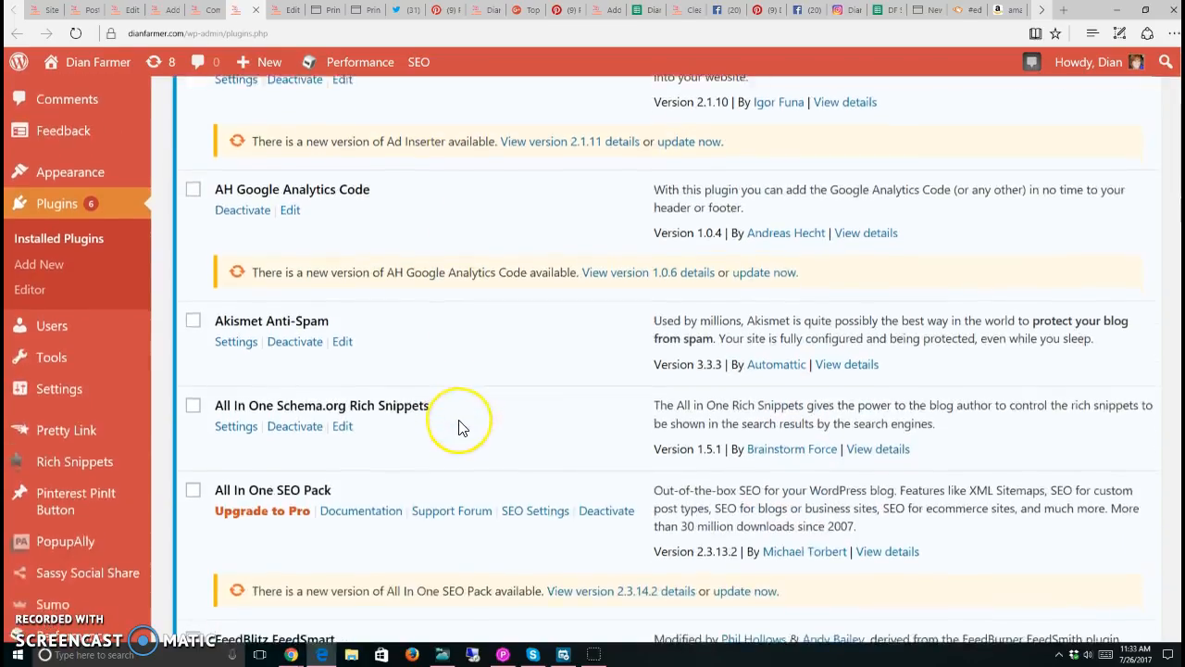
pyautogui.scroll(-8, 457, 426)
pyautogui.scroll(16, 458, 428)
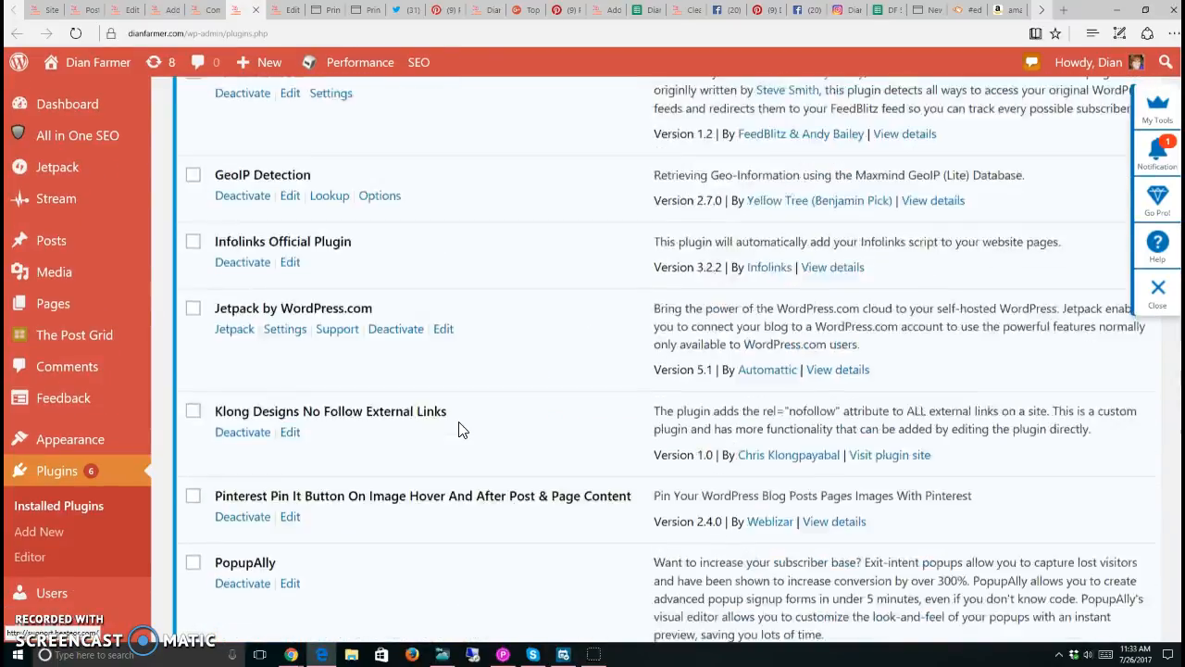
pyautogui.scroll(1, 461, 426)
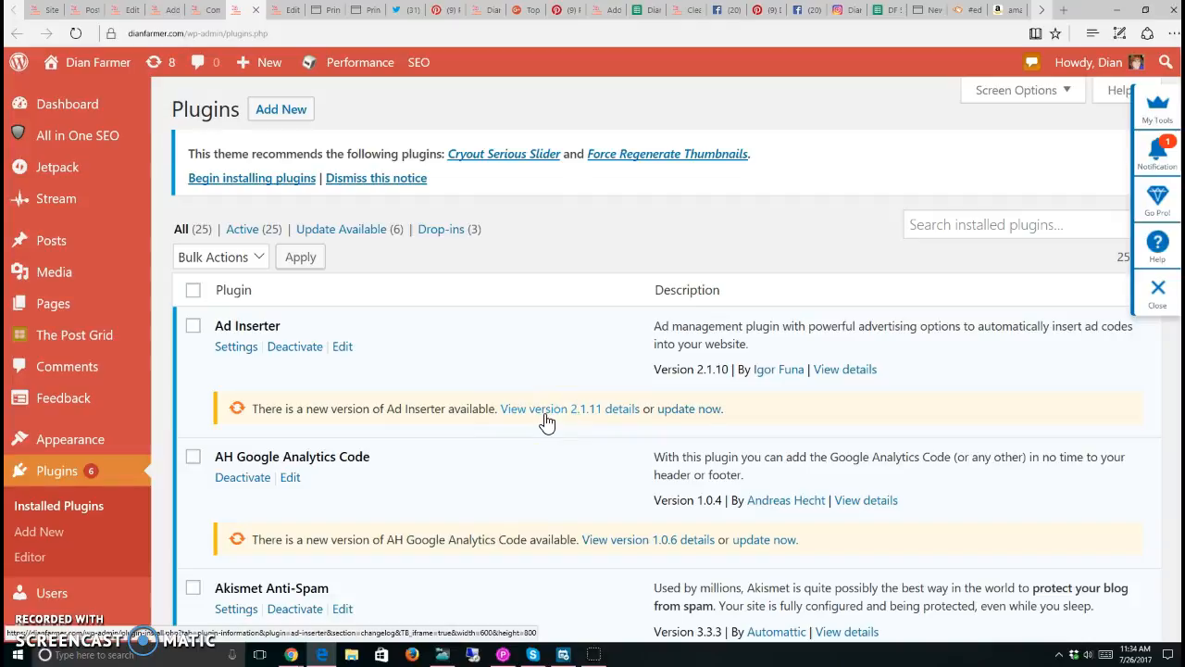
# Close the side tools overlay and the theme's recommended plugins notice, and update the Ad Inserter plugin to version 2.1.11
pyautogui.click(554, 417)
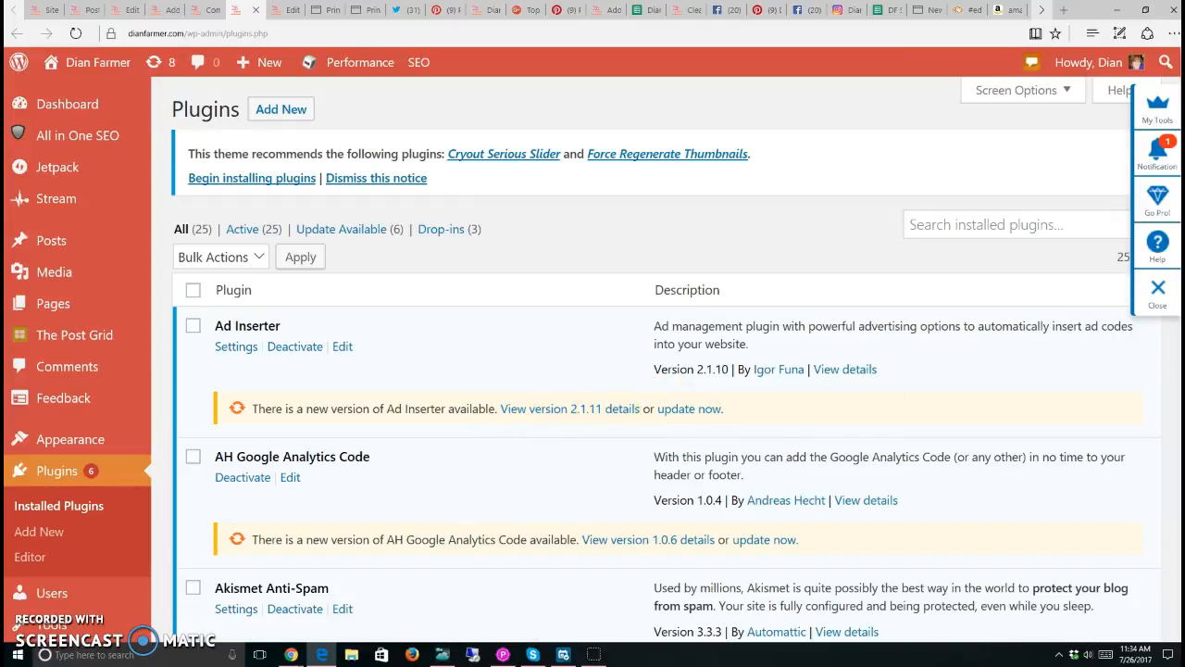
pyautogui.click(1157, 288)
pyautogui.click(1144, 147)
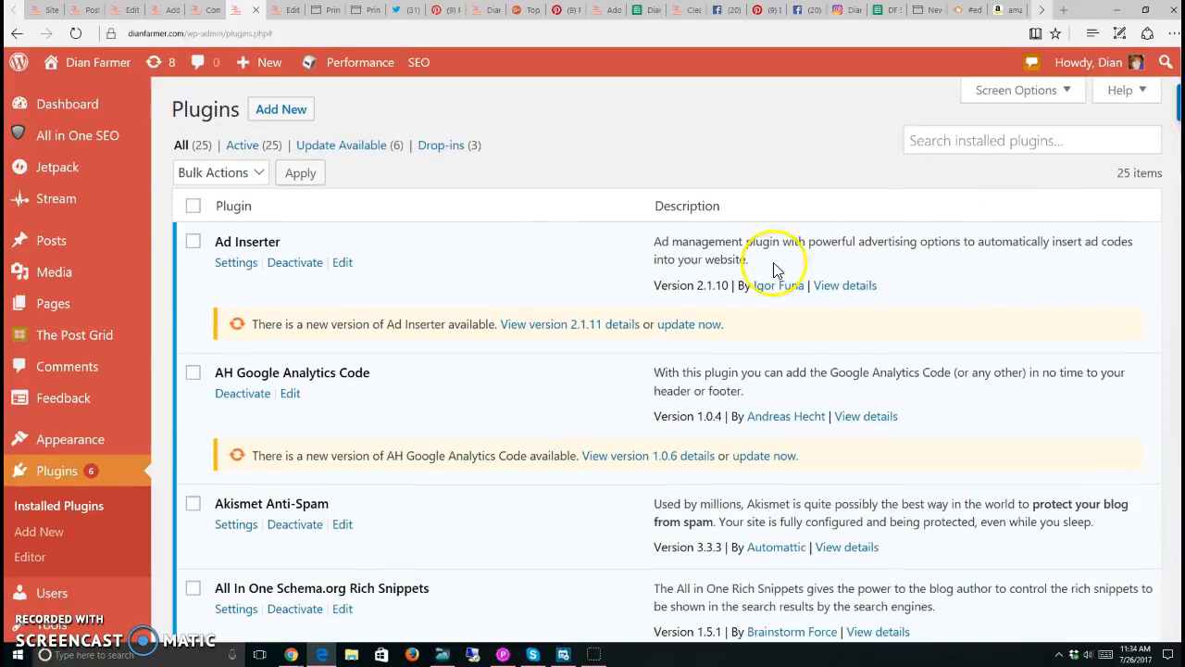
pyautogui.click(670, 326)
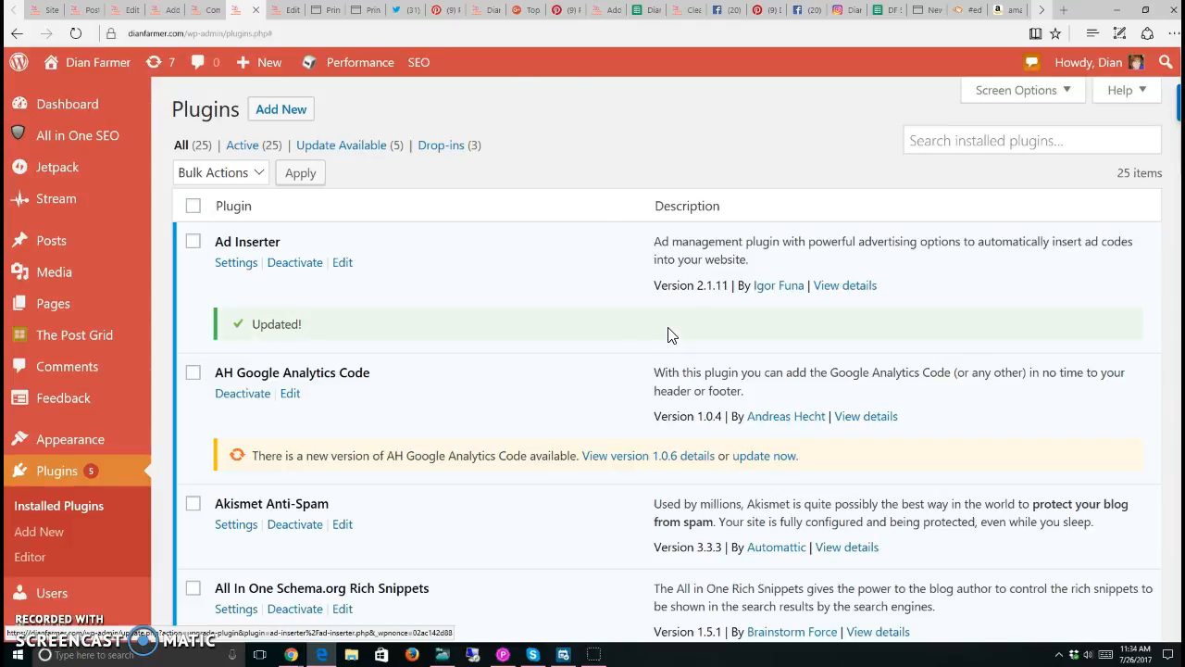
# Reload the blog's home page and check that it still displays properly after the plugin update
pyautogui.click(497, 11)
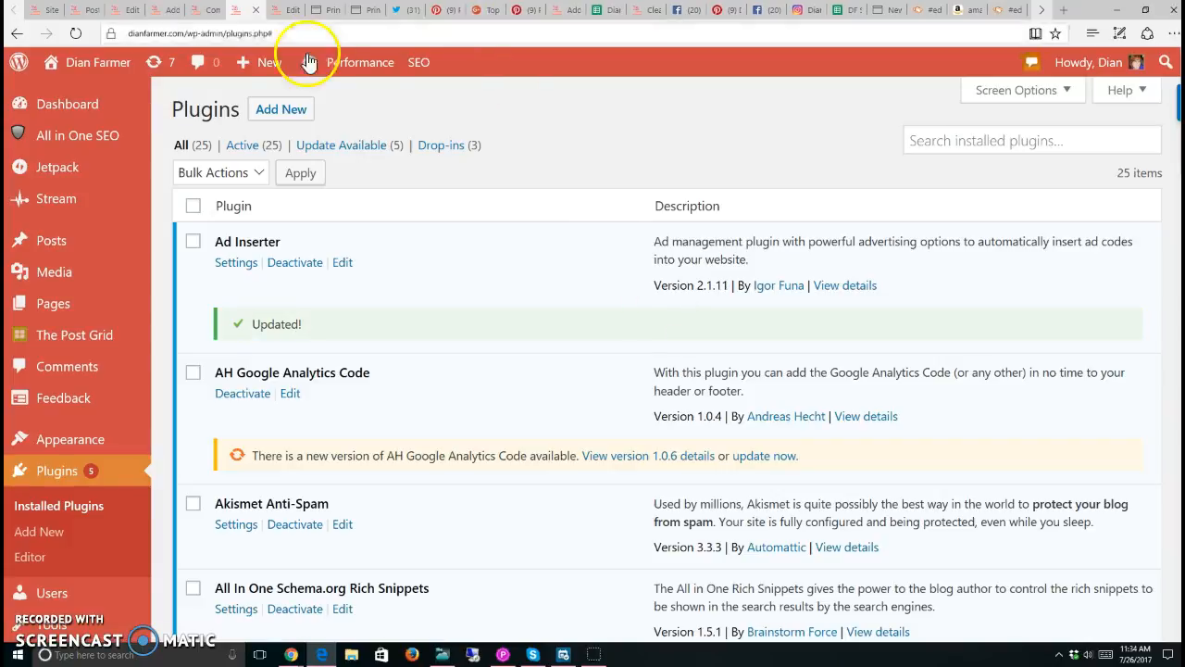
pyautogui.rightClick(454, 10)
pyautogui.click(510, 16)
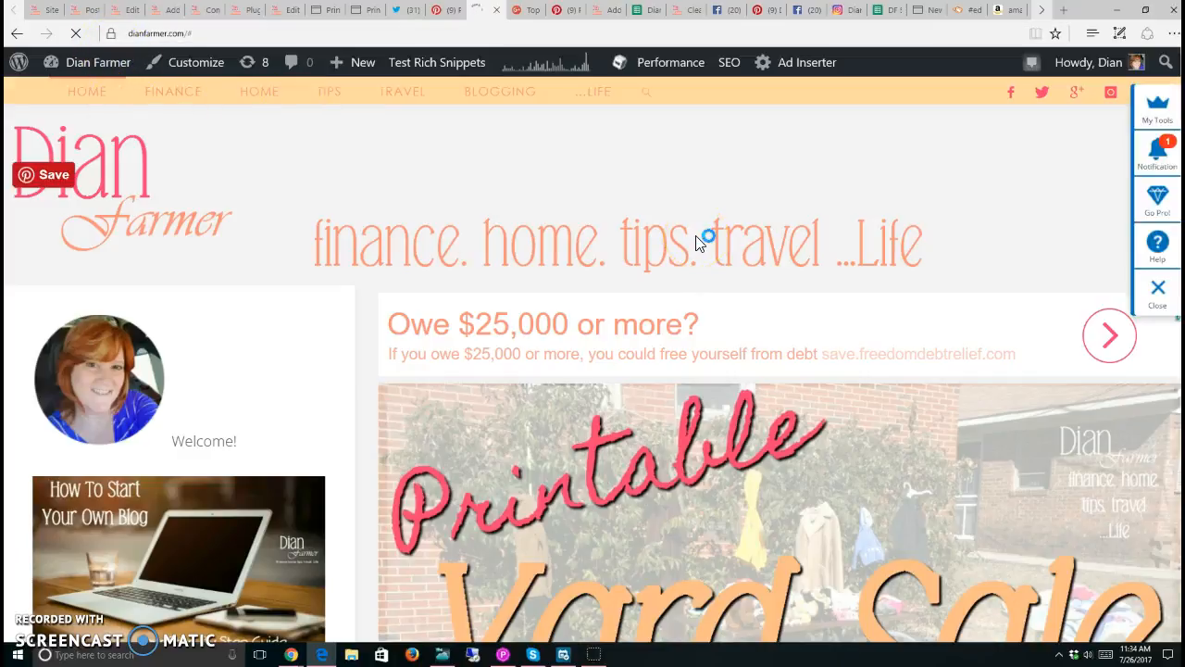
pyautogui.scroll(-2, 179, 166)
pyautogui.scroll(2, 722, 268)
pyautogui.scroll(-15, 714, 302)
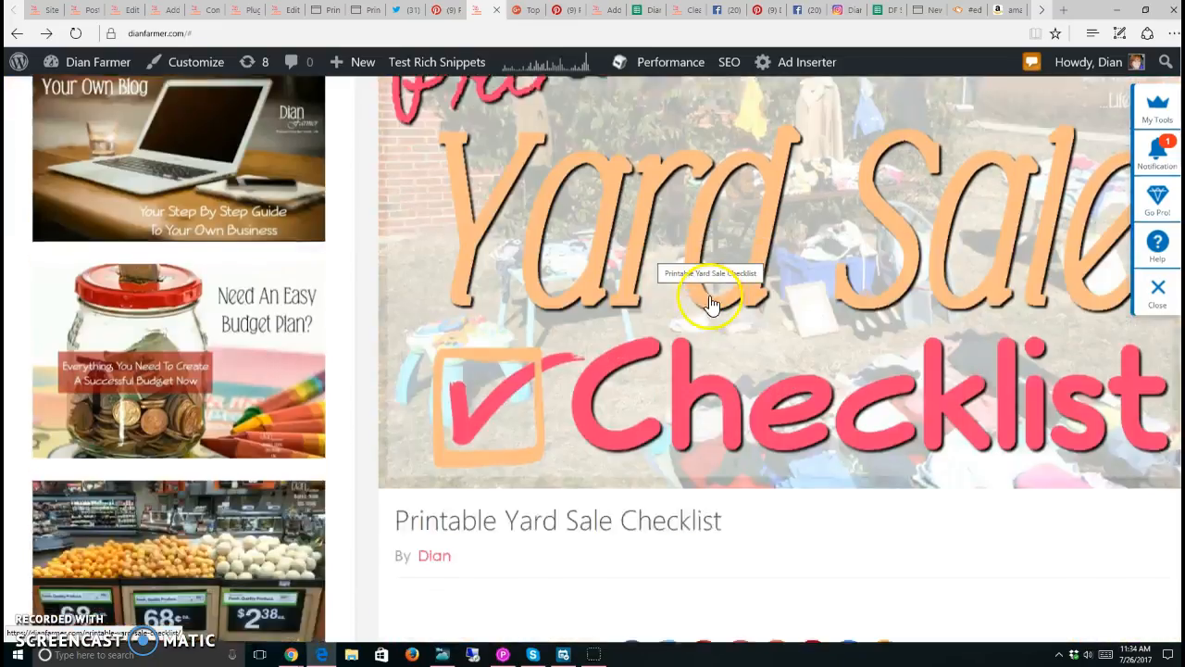
pyautogui.scroll(15, 698, 301)
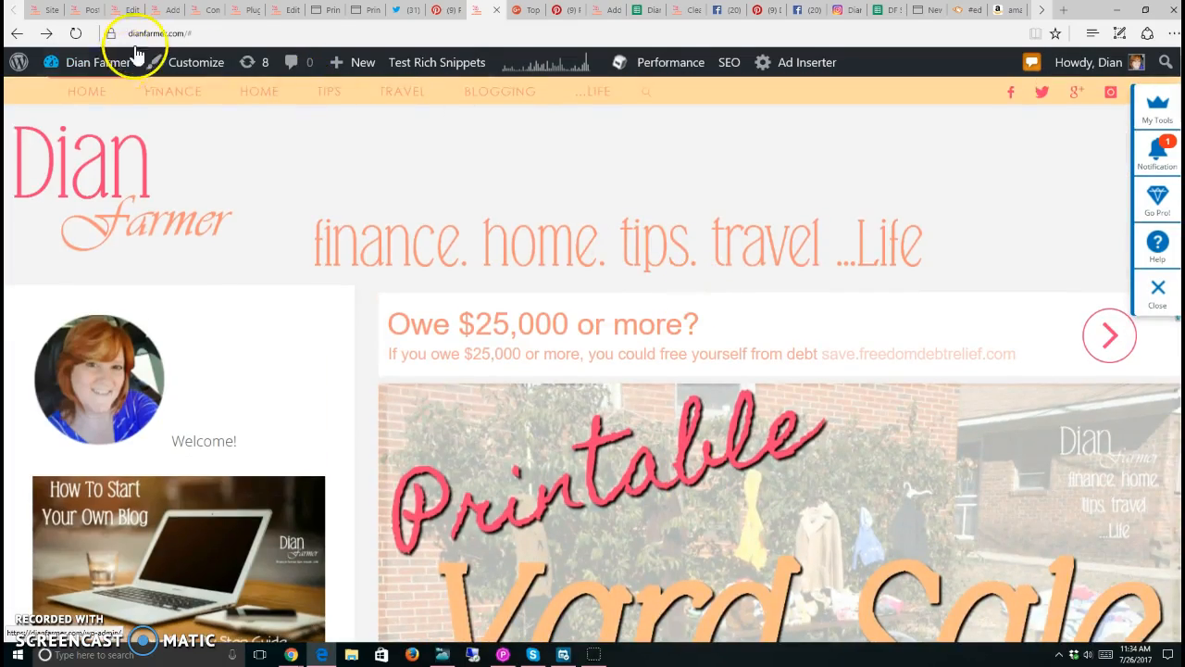
# Return to the installed plugins list, select all plugins and review the available bulk actions
pyautogui.click(244, 10)
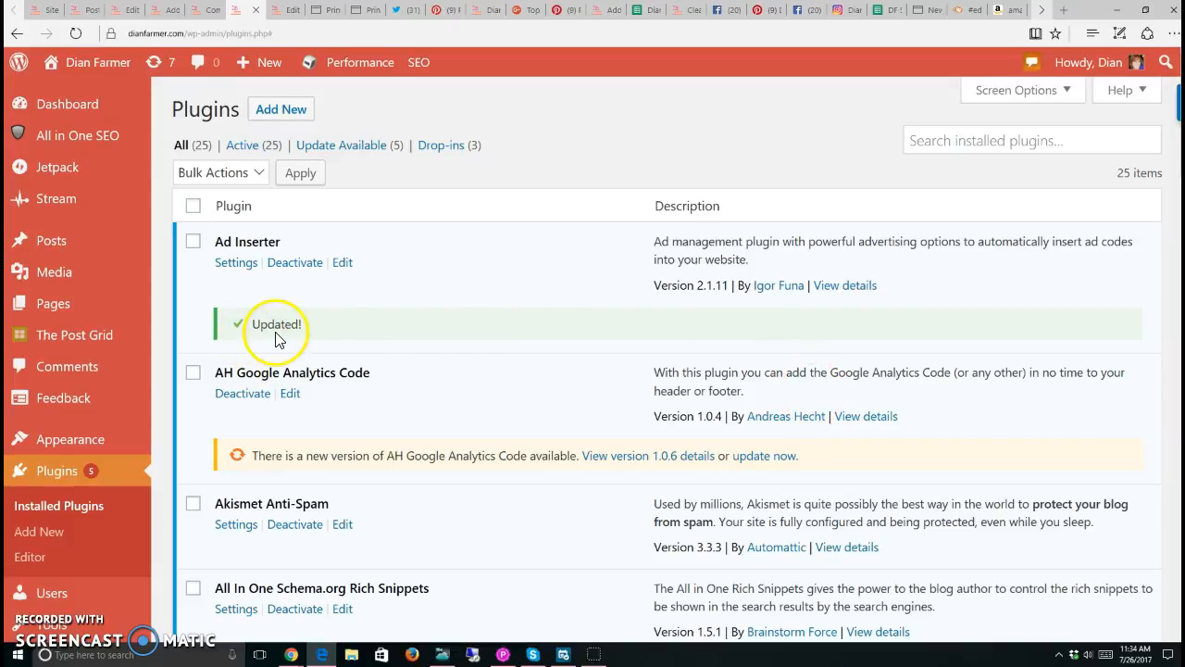
pyautogui.click(212, 176)
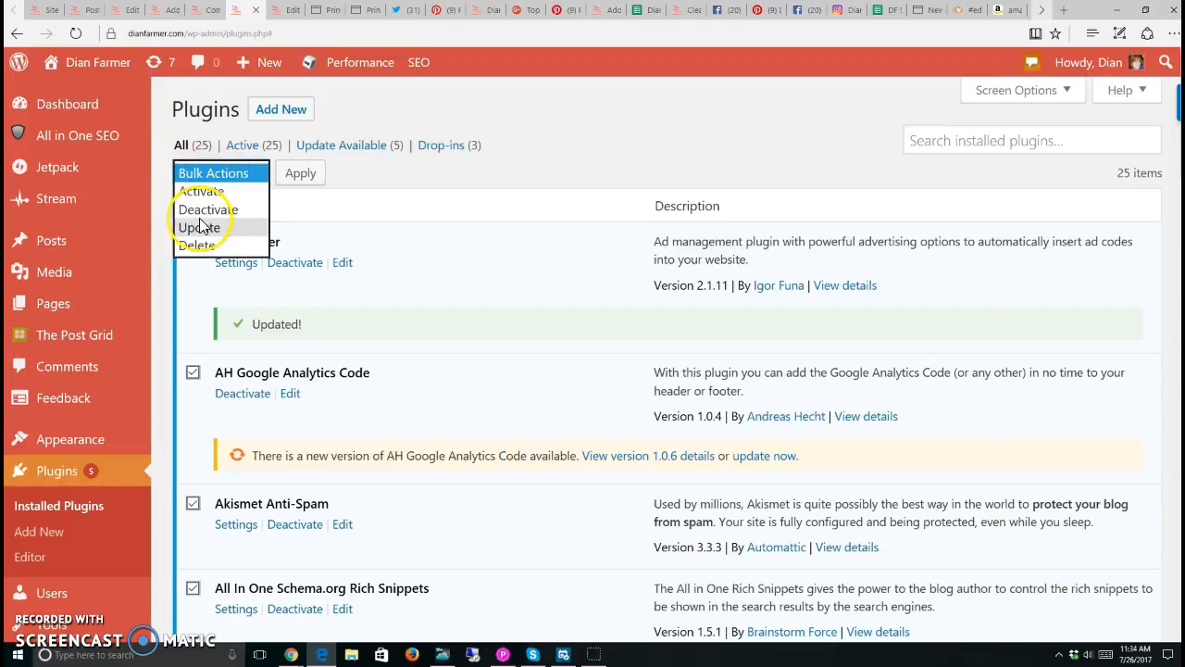
pyautogui.click(407, 188)
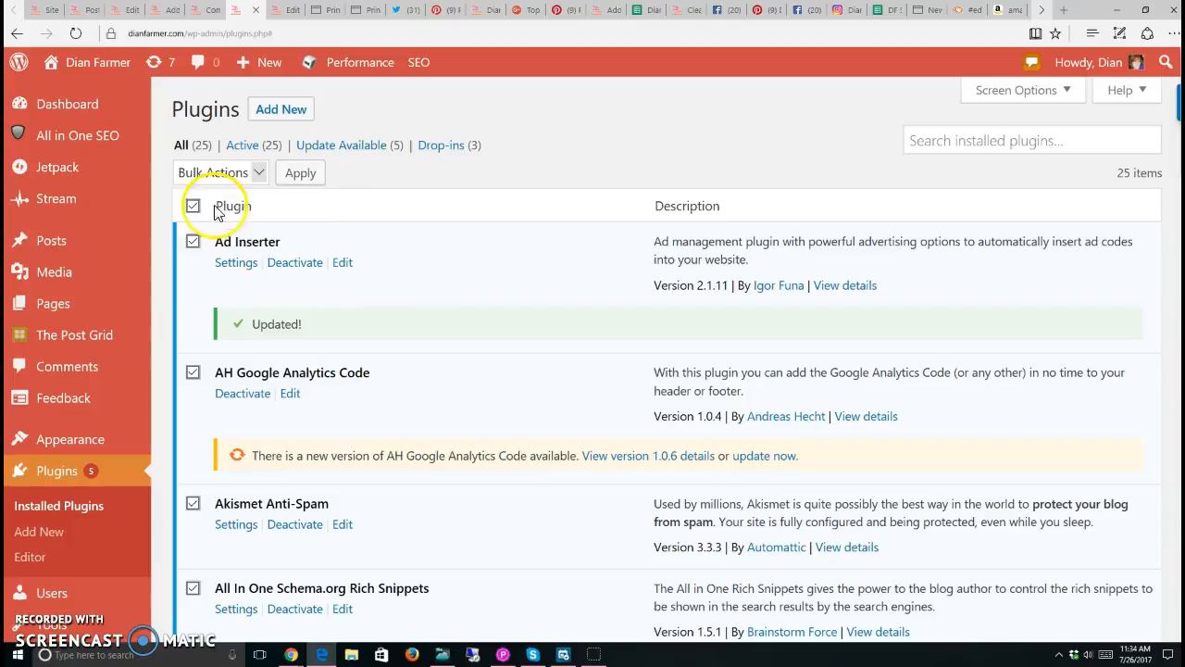
# Select only Ad Inserter and AH Google Analytics Code, review the bulk actions for them and clear the selection
pyautogui.click(193, 242)
pyautogui.click(193, 372)
pyautogui.click(219, 174)
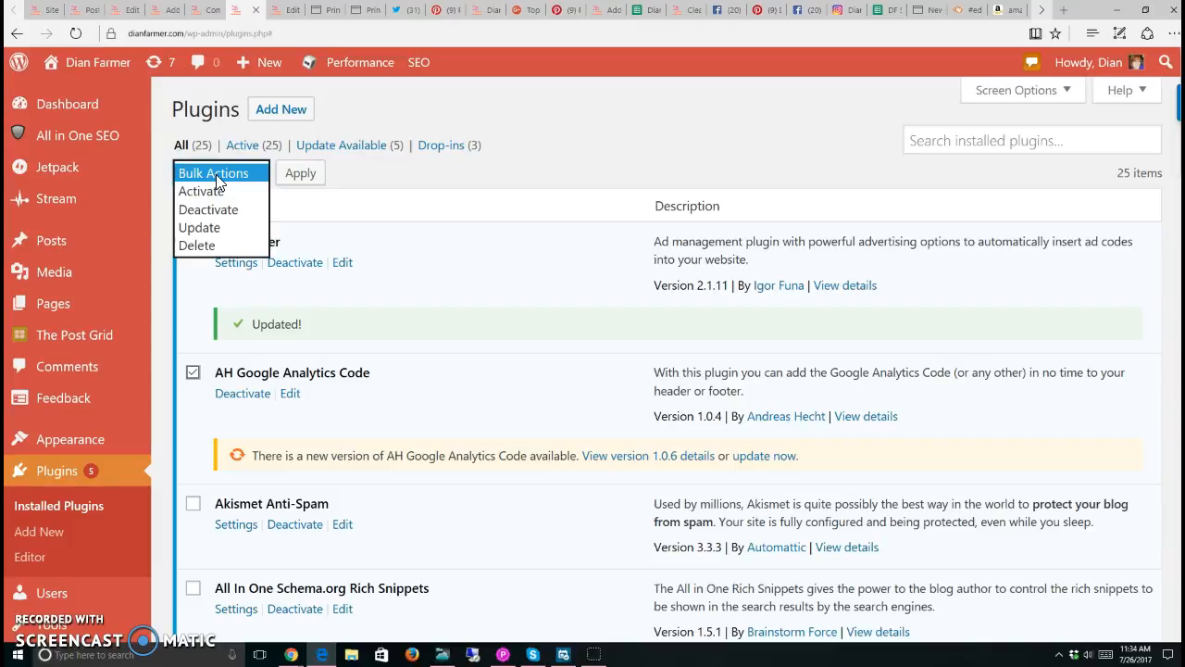
pyautogui.click(410, 190)
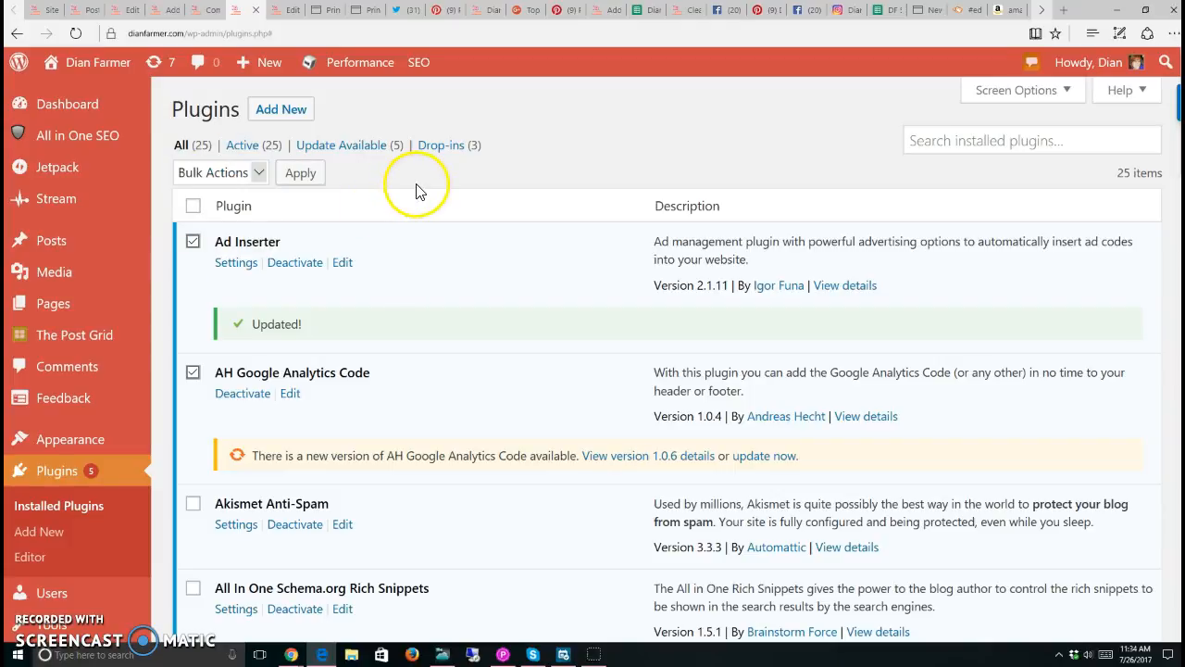
pyautogui.click(192, 242)
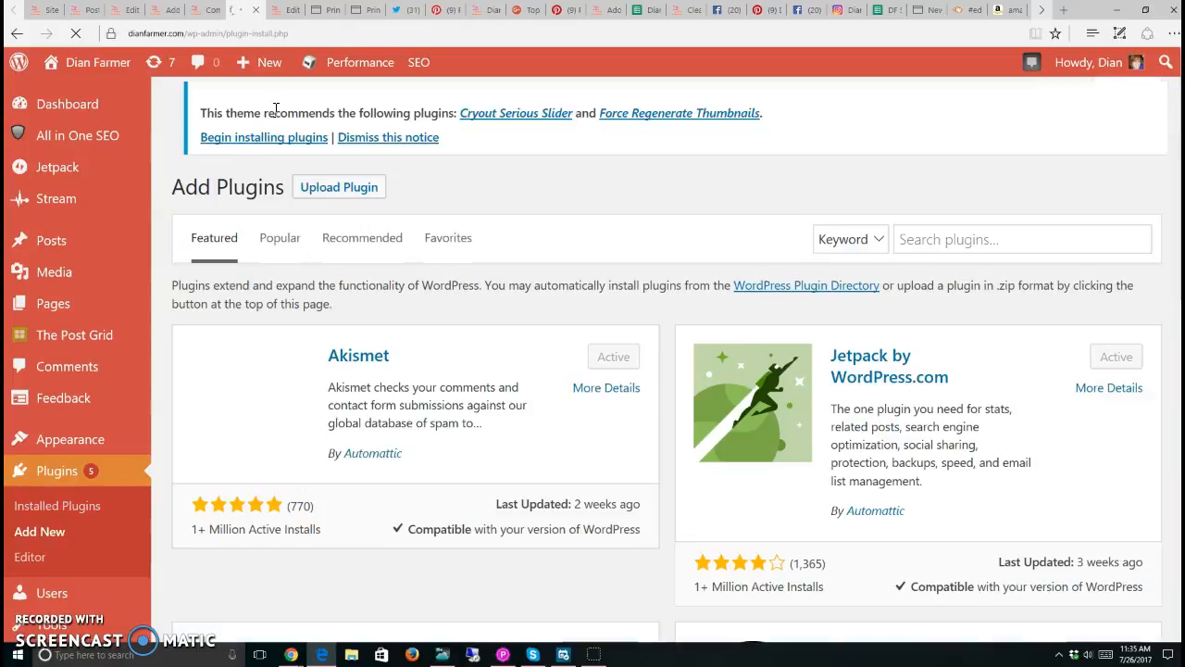
# Search for new plugins with the keyword "Social Share" and close the side tools overlay
pyautogui.click(938, 237)
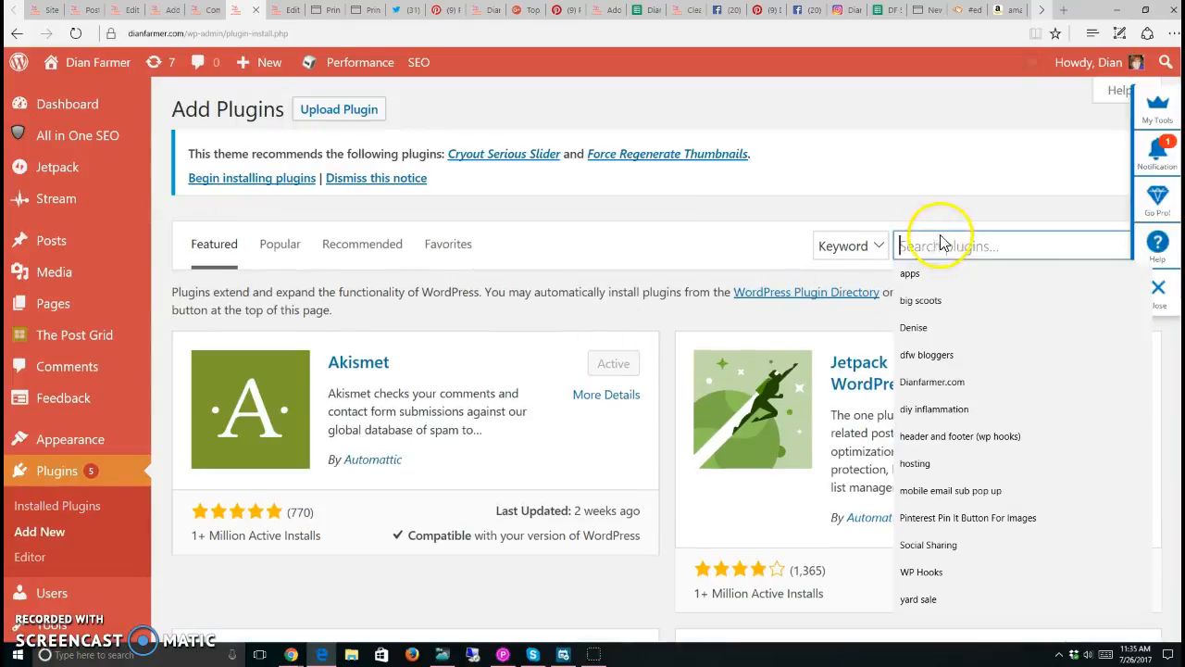
pyautogui.write('Social Share')
pyautogui.press('Return')
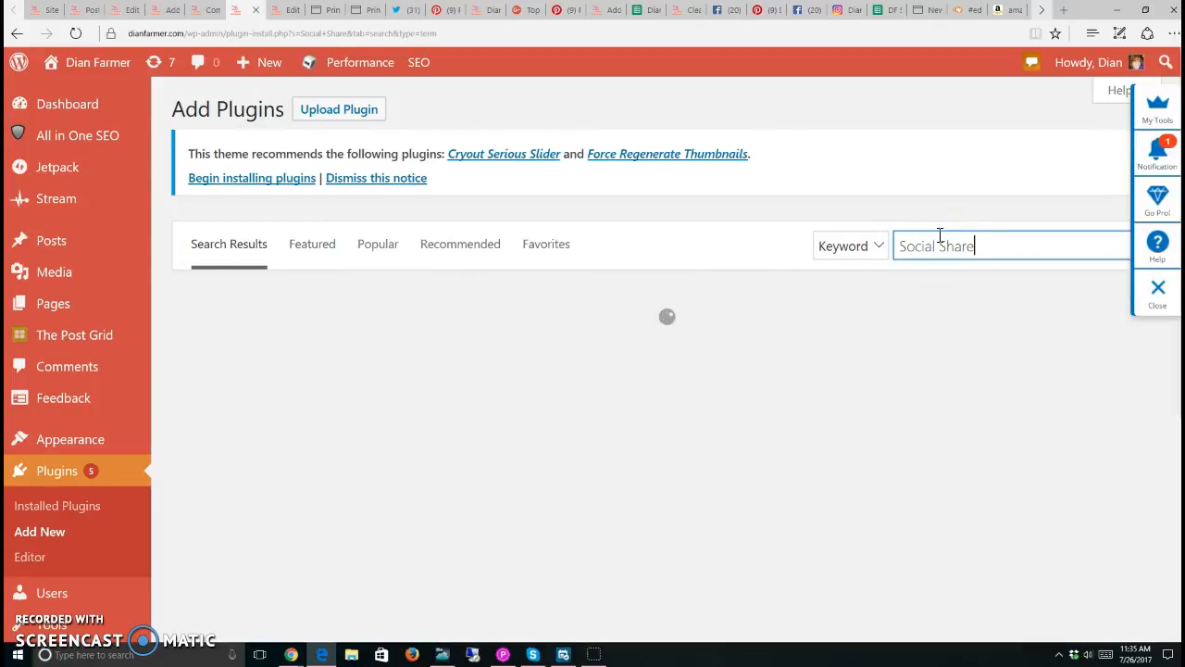
pyautogui.click(1157, 293)
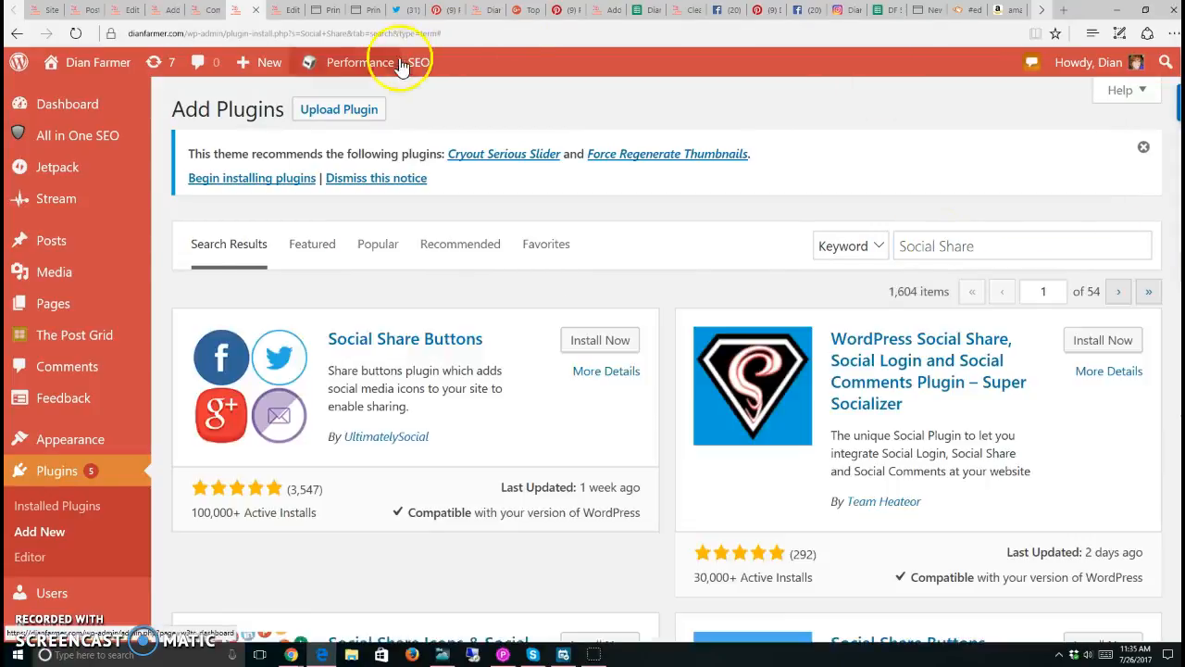
# Examine the social share buttons on the home page's Printable Yard Sale Checklist post and open the full list of sharing services
pyautogui.click(476, 11)
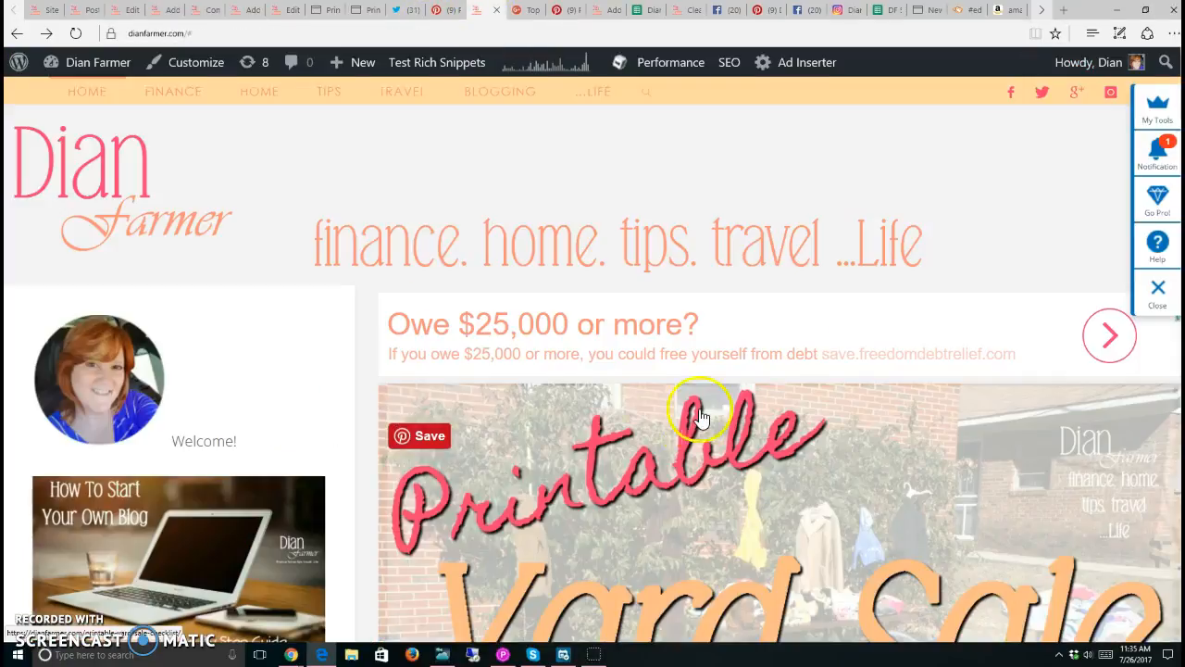
pyautogui.scroll(-5, 701, 412)
pyautogui.scroll(-3, 701, 415)
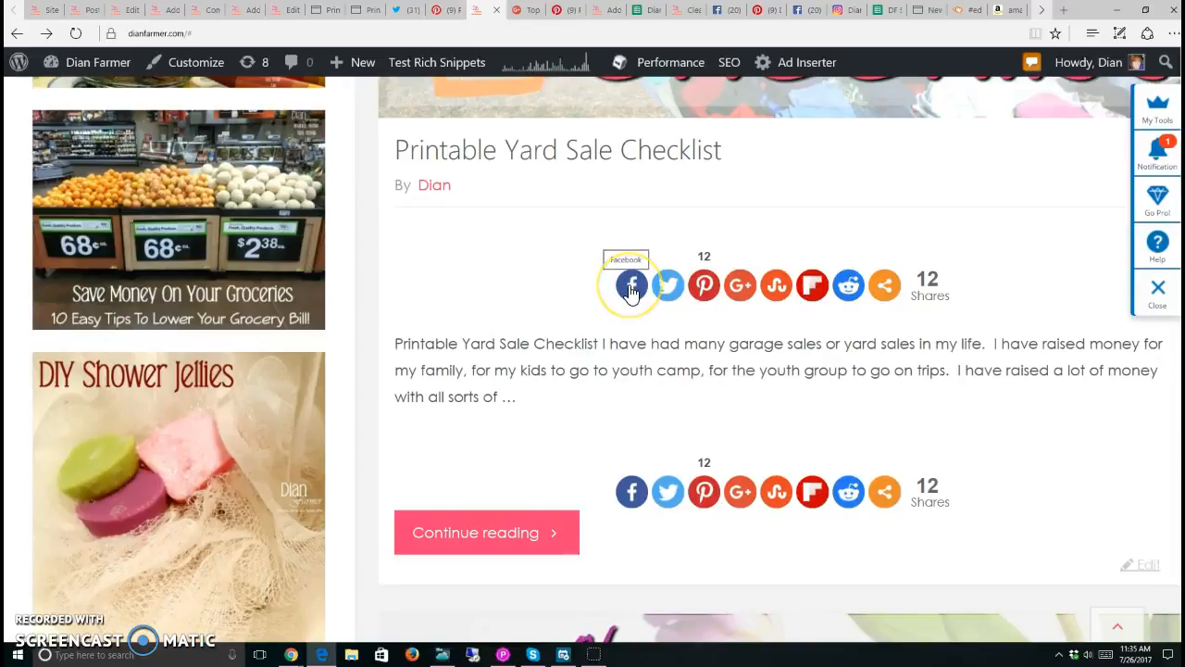
pyautogui.scroll(6, 556, 231)
pyautogui.scroll(-5, 503, 262)
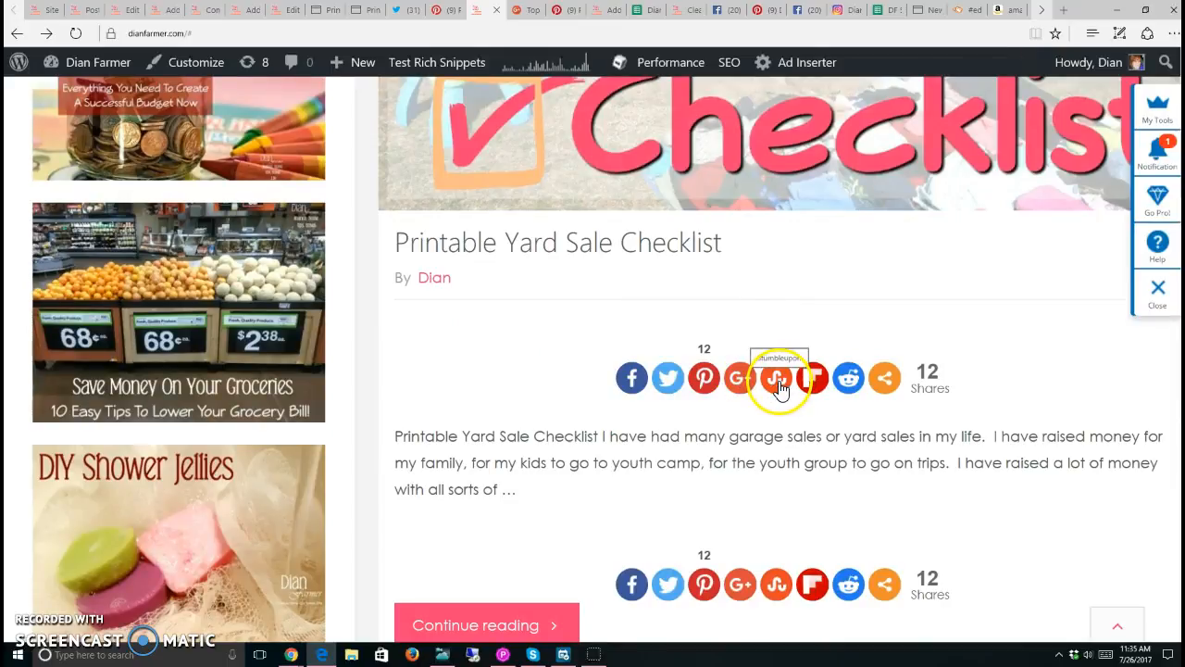
pyautogui.click(884, 377)
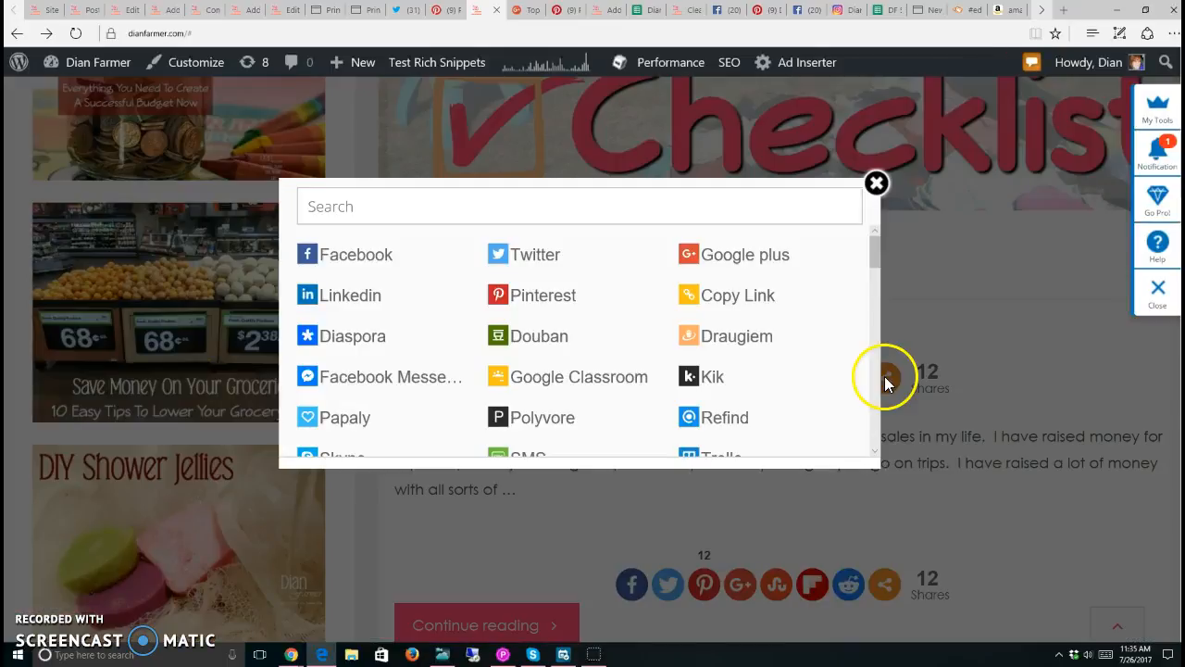
# Close the sharing services list, return to the Social Share plugin search results and dismiss the theme's recommended plugins notice
pyautogui.click(876, 182)
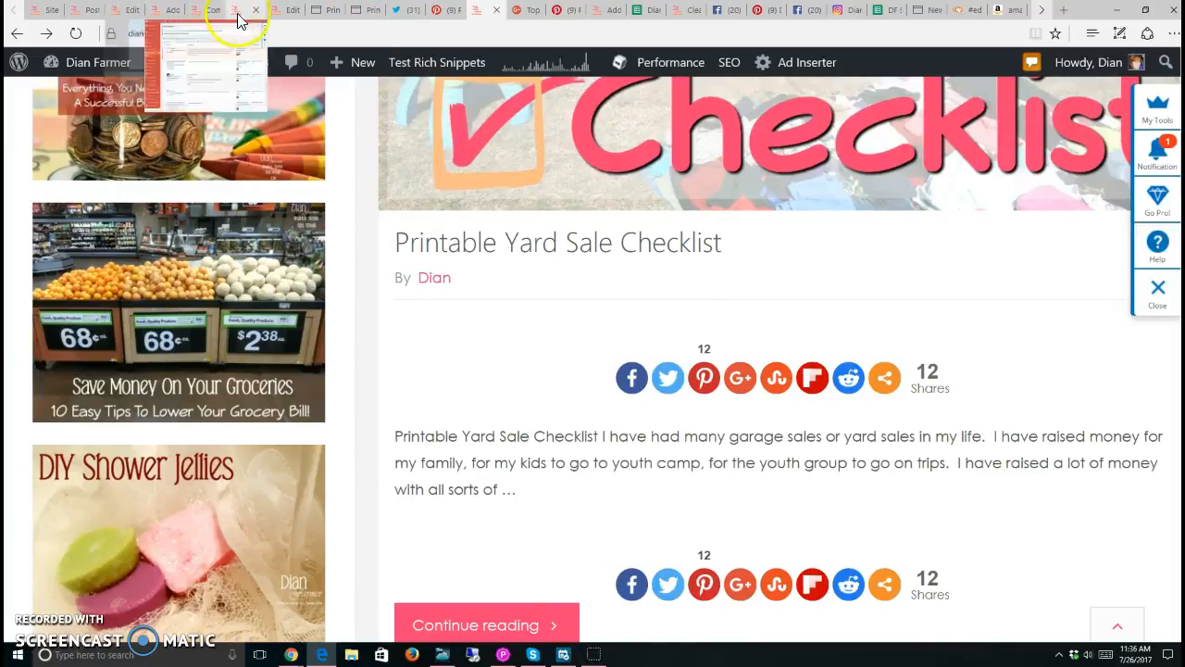
pyautogui.click(242, 18)
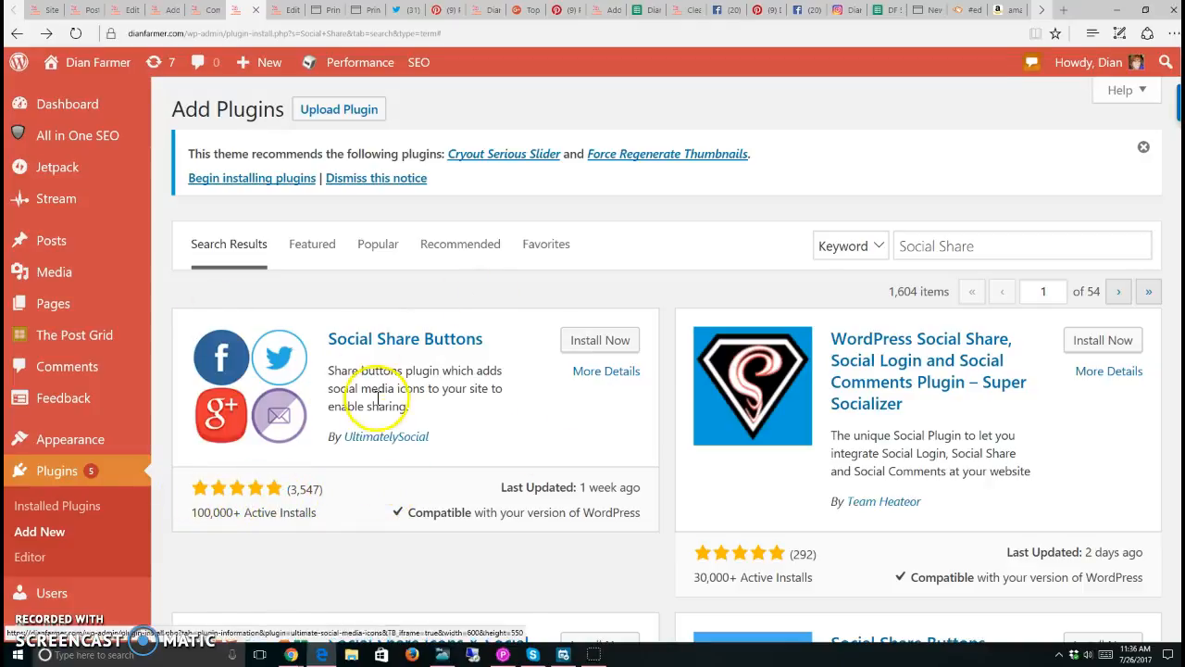
pyautogui.moveTo(503, 489); pyautogui.dragTo(576, 509)
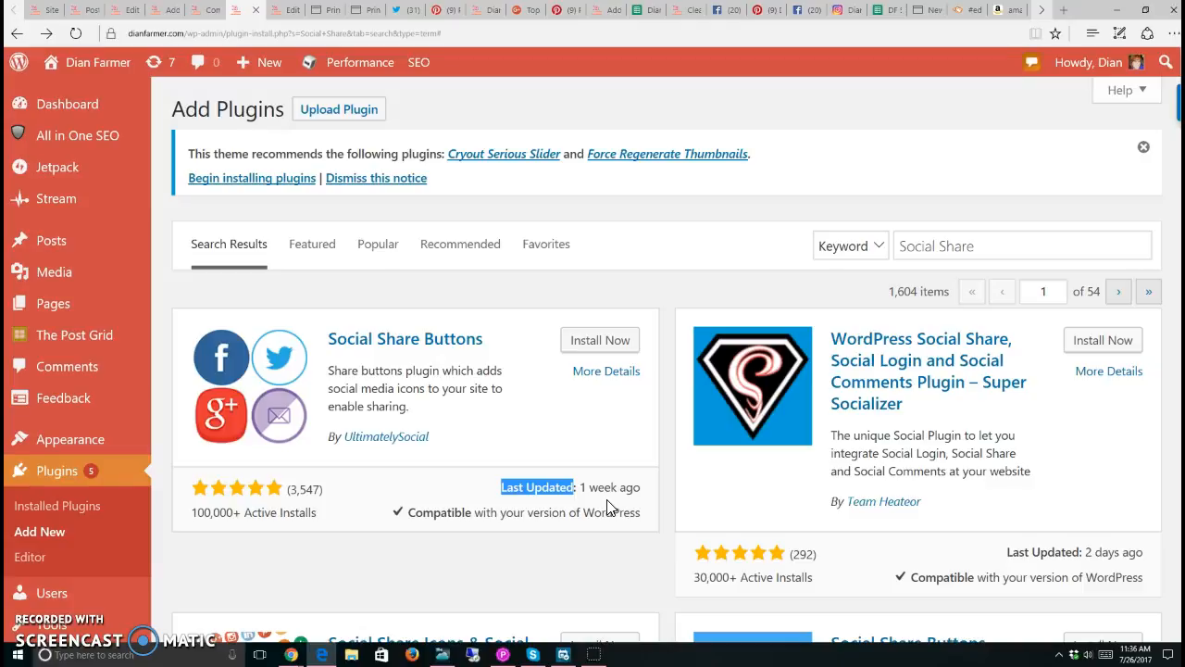
pyautogui.click(1143, 146)
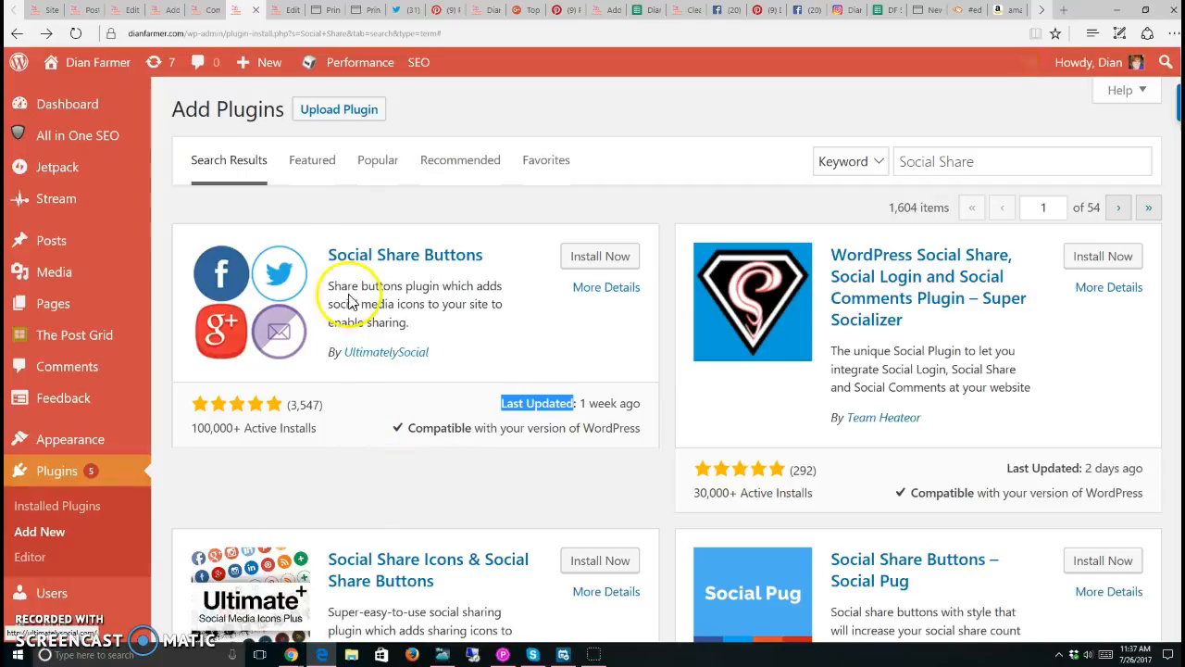
# Compare the social share plugins in the results by star rating, active installs, last update and WordPress compatibility
pyautogui.scroll(-2, 979, 454)
pyautogui.scroll(-1, 978, 455)
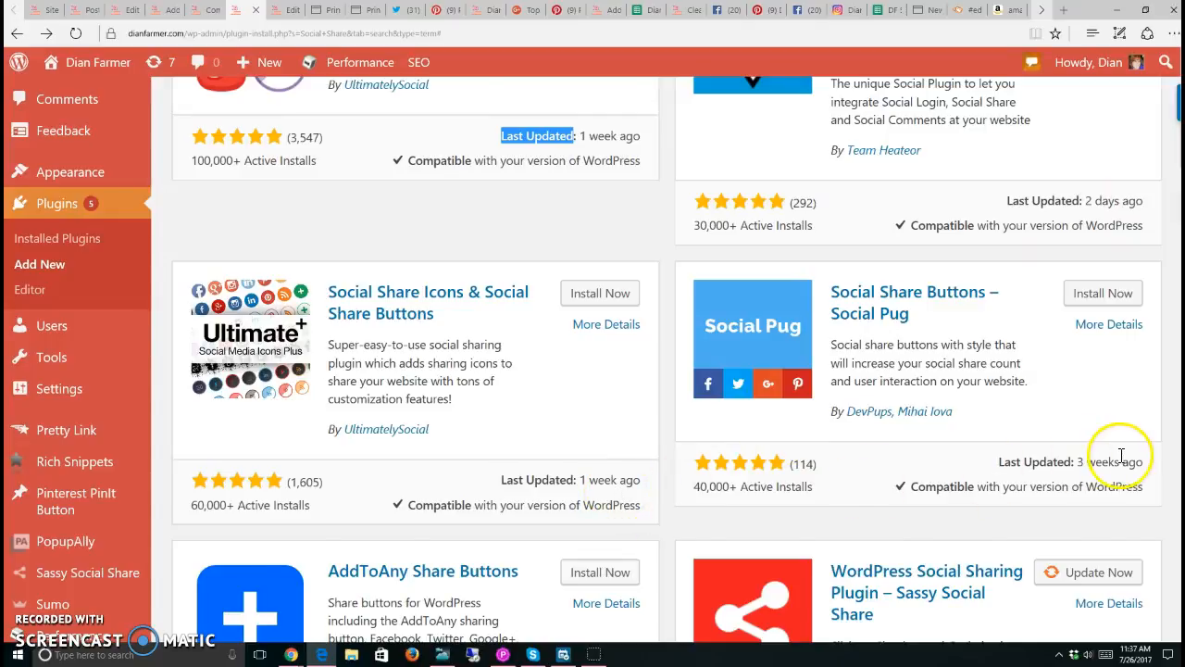
pyautogui.scroll(-4, 1121, 459)
pyautogui.scroll(-4, 613, 416)
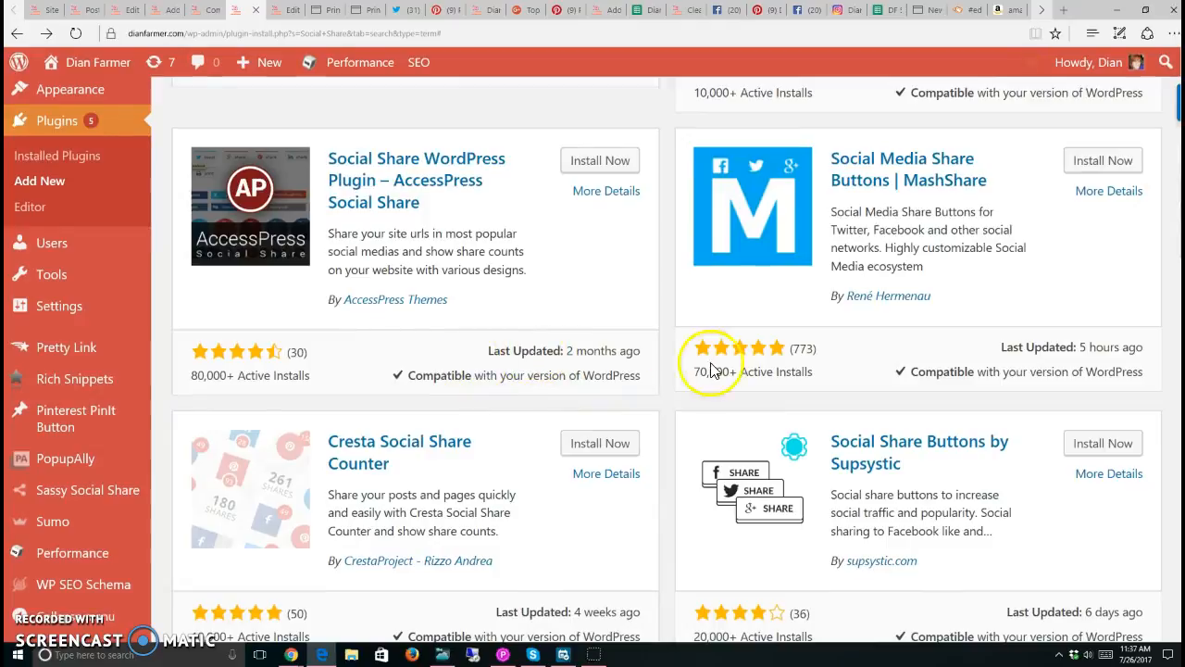
pyautogui.scroll(-3, 1134, 365)
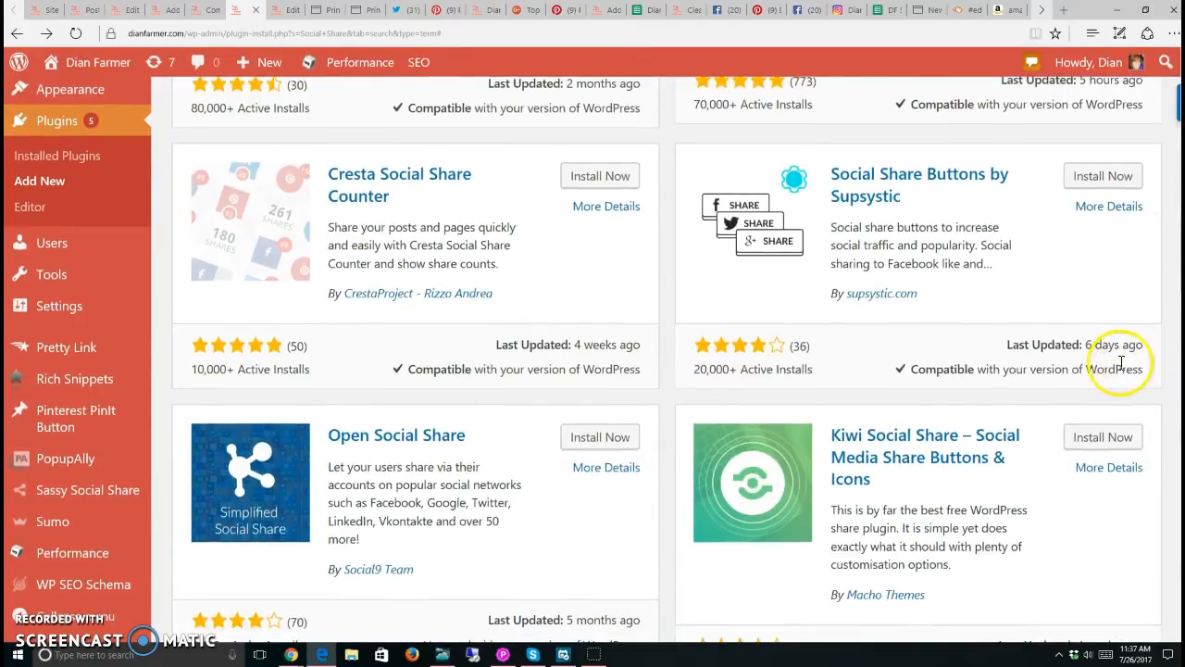
pyautogui.scroll(-6, 1131, 364)
pyautogui.scroll(-6, 1120, 362)
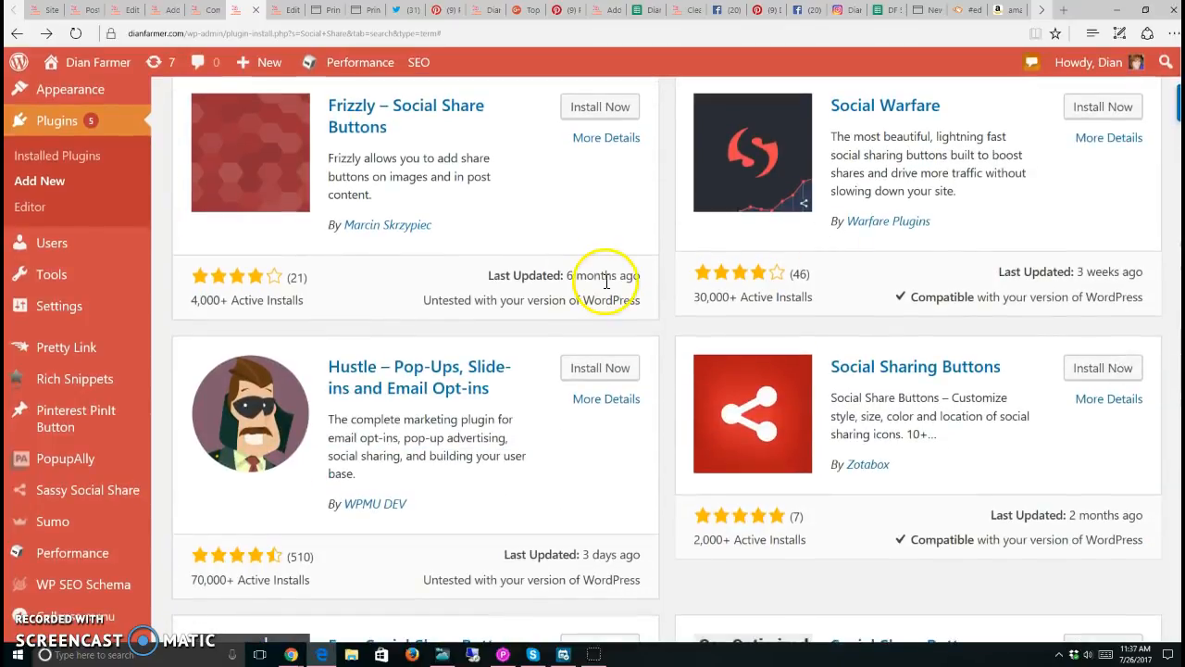
# Check the compatibility notes and update dates of Frizzly, Hustle, WP Social Sharing and the remaining results, then return to the first result
pyautogui.moveTo(418, 300); pyautogui.dragTo(600, 308)
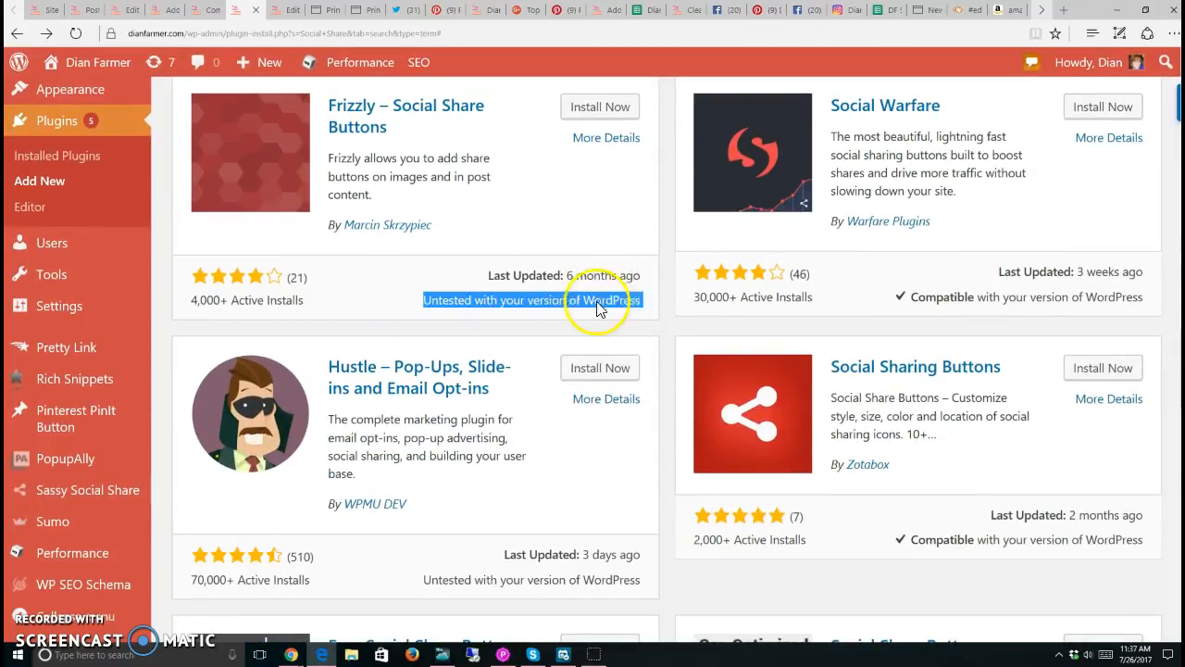
pyautogui.scroll(-3, 448, 307)
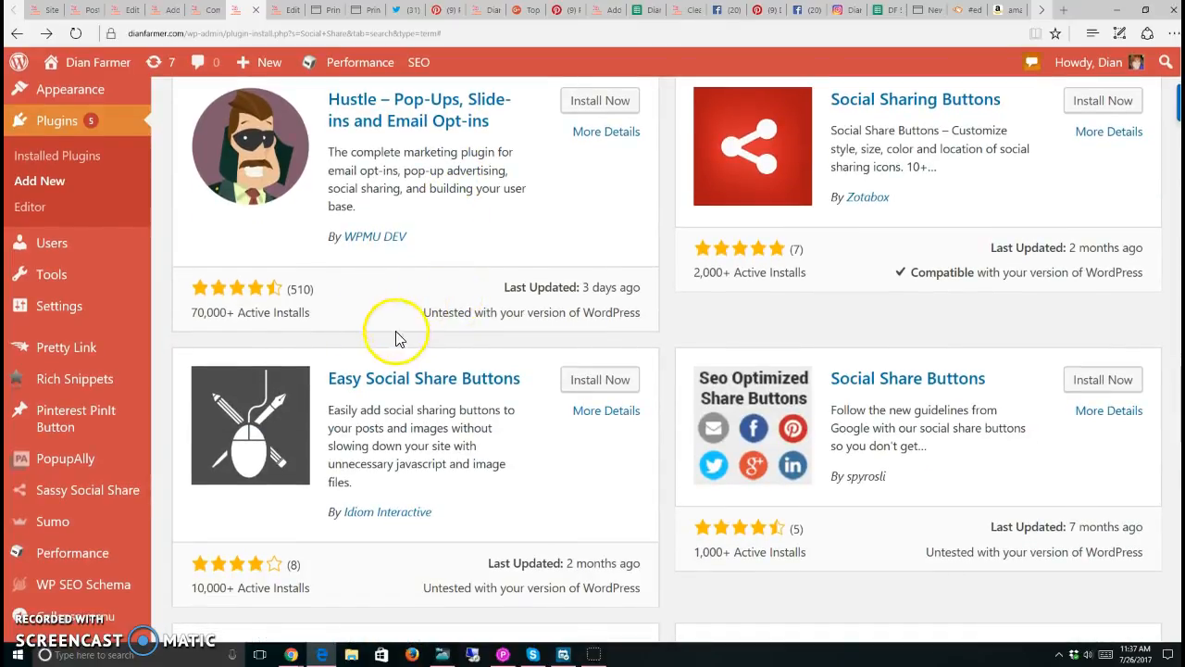
pyautogui.moveTo(417, 324); pyautogui.dragTo(637, 312)
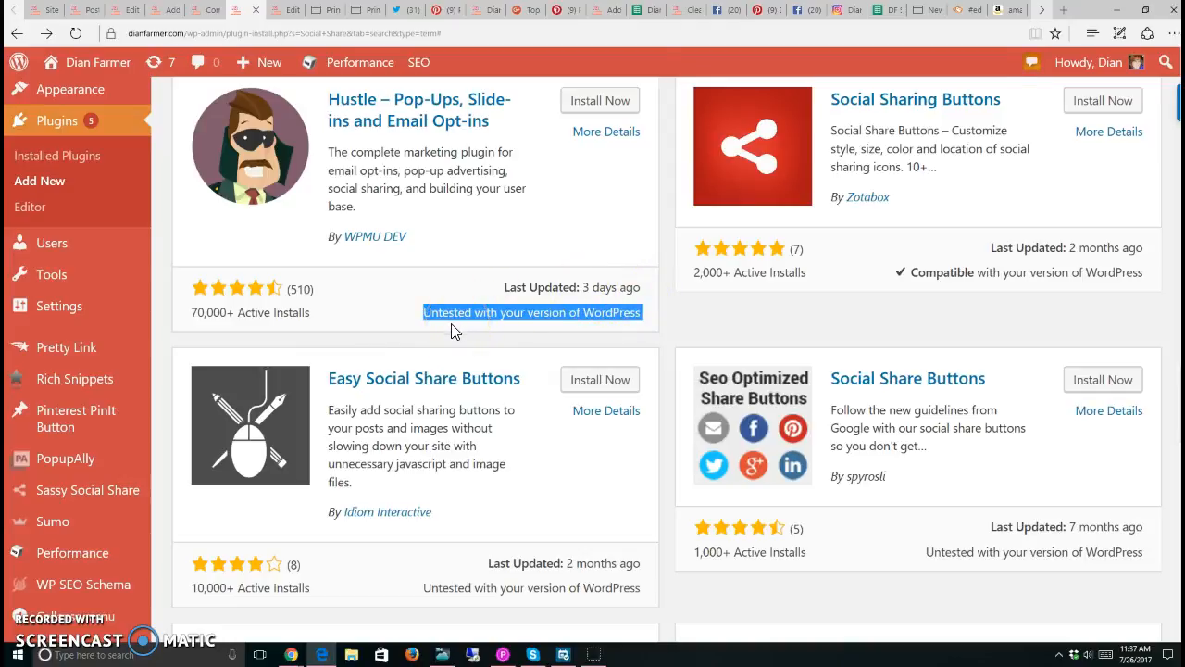
pyautogui.scroll(-3, 453, 331)
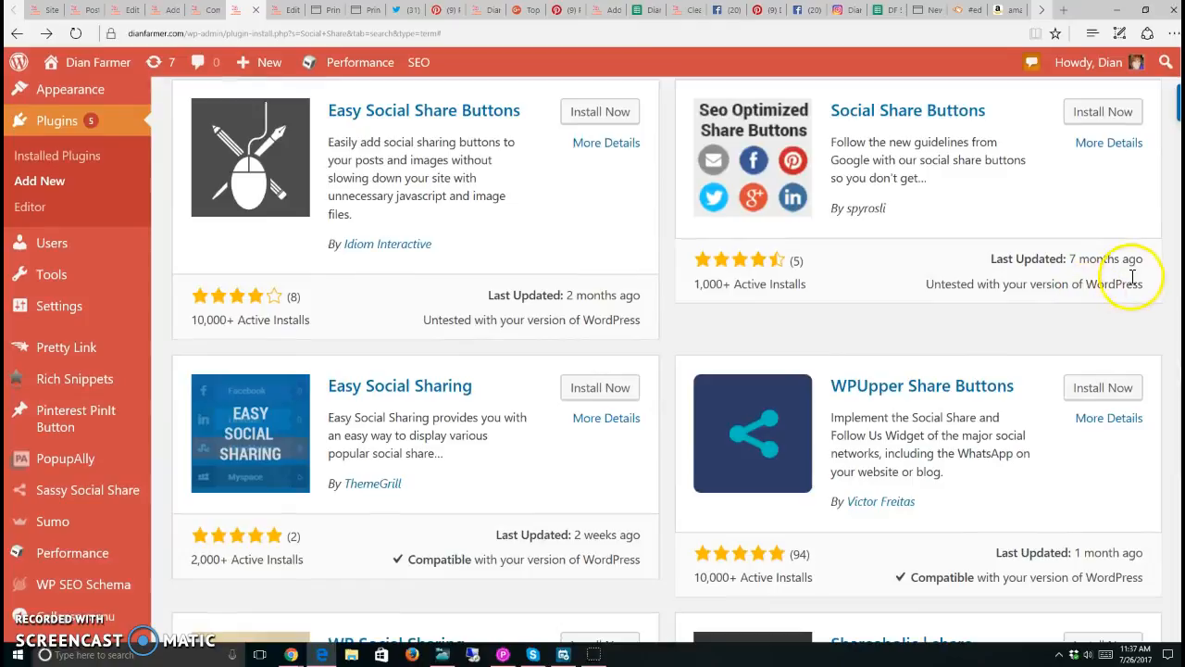
pyautogui.scroll(-5, 635, 419)
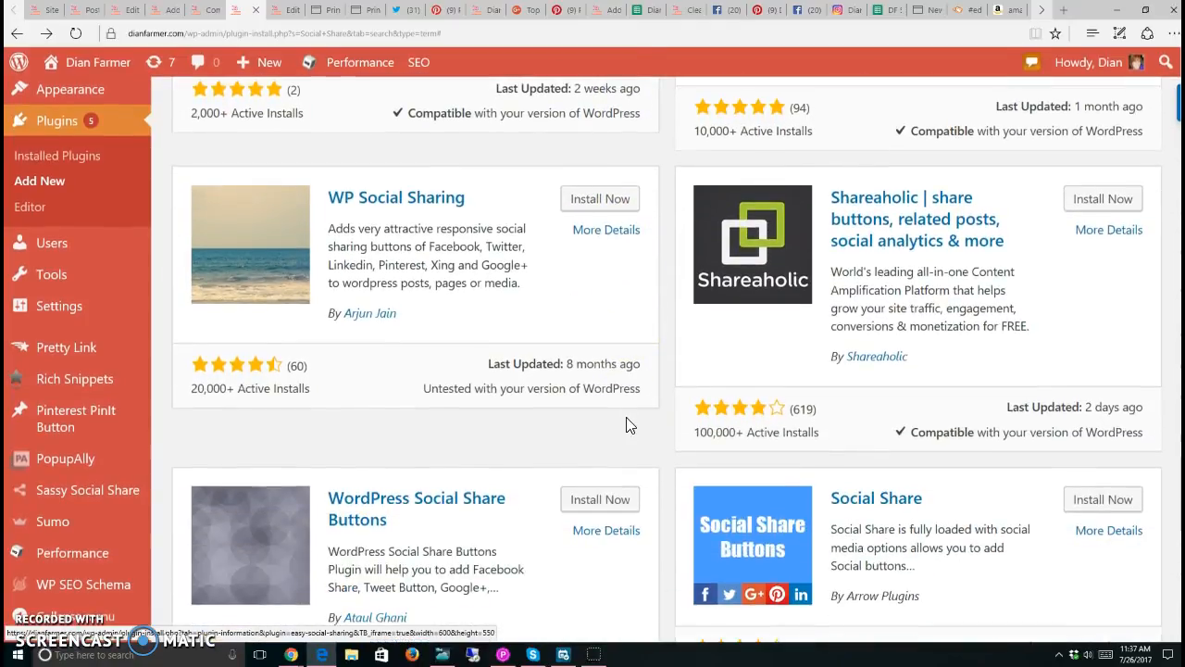
pyautogui.scroll(-2, 626, 424)
pyautogui.moveTo(565, 185); pyautogui.dragTo(608, 188)
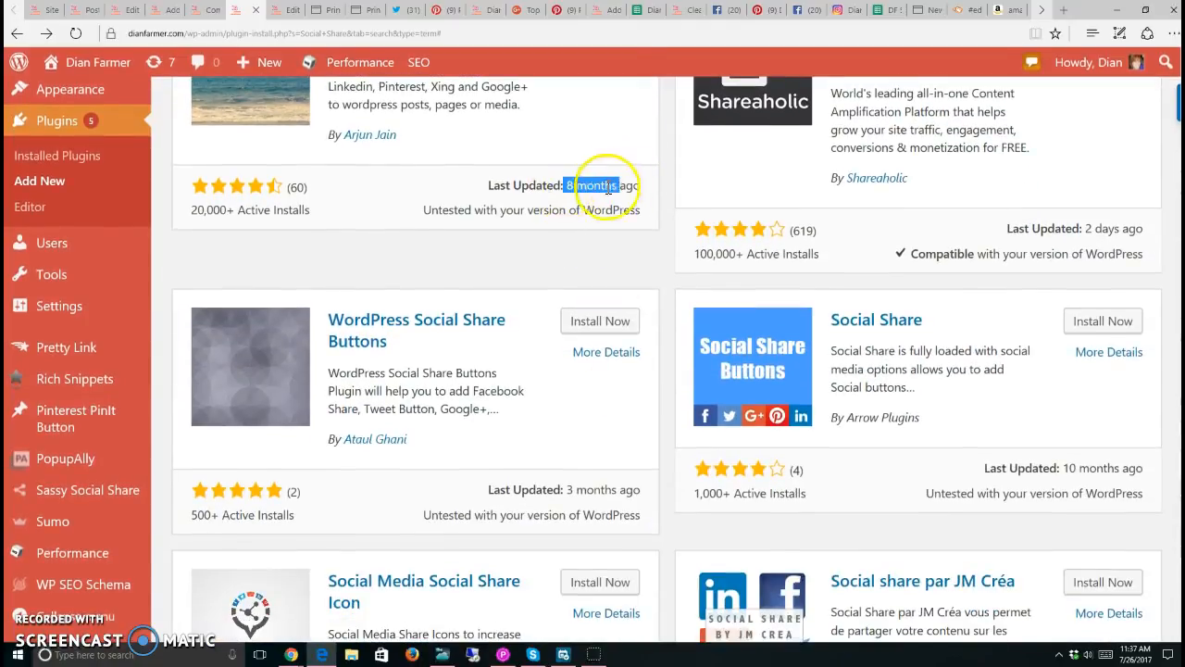
pyautogui.scroll(-15, 657, 450)
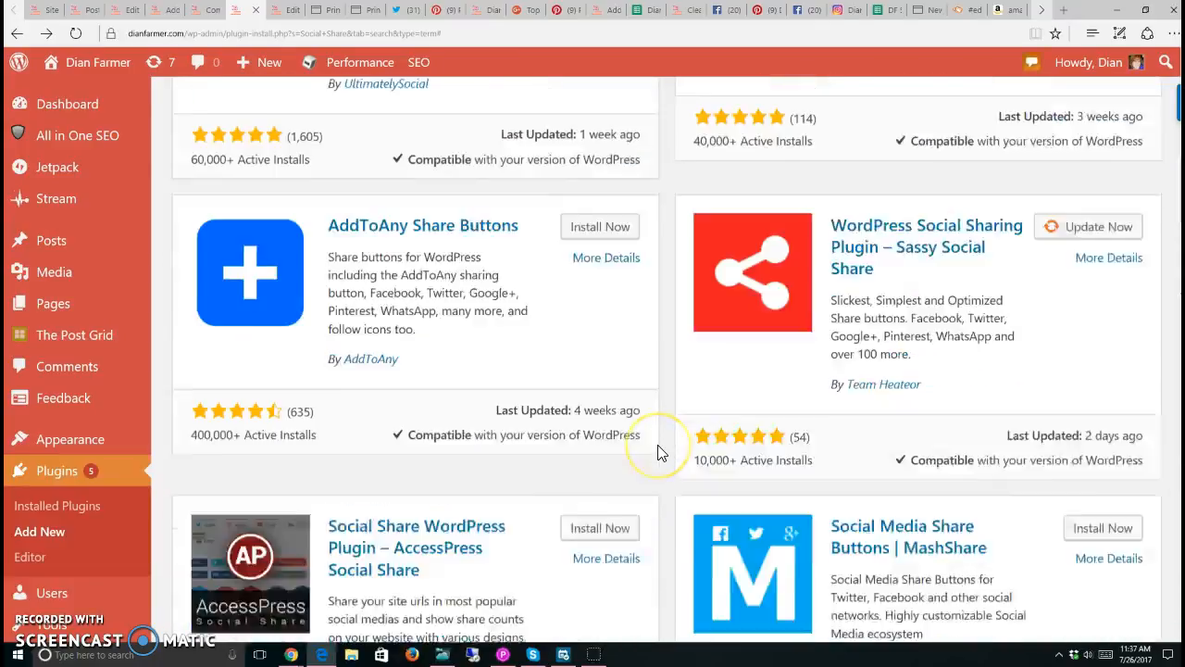
pyautogui.scroll(20, 658, 451)
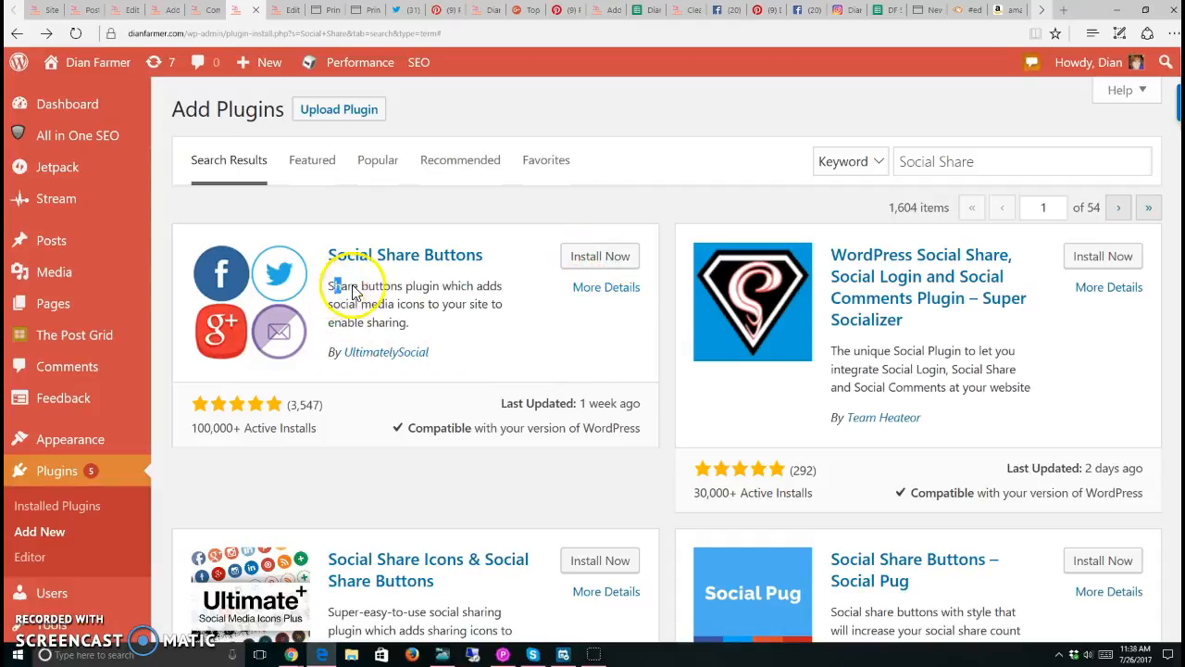
# Open the details of the Social Share Buttons plugin by UltimatelySocial and examine its description, features and rating breakdown
pyautogui.moveTo(329, 284); pyautogui.dragTo(431, 326)
pyautogui.click(609, 291)
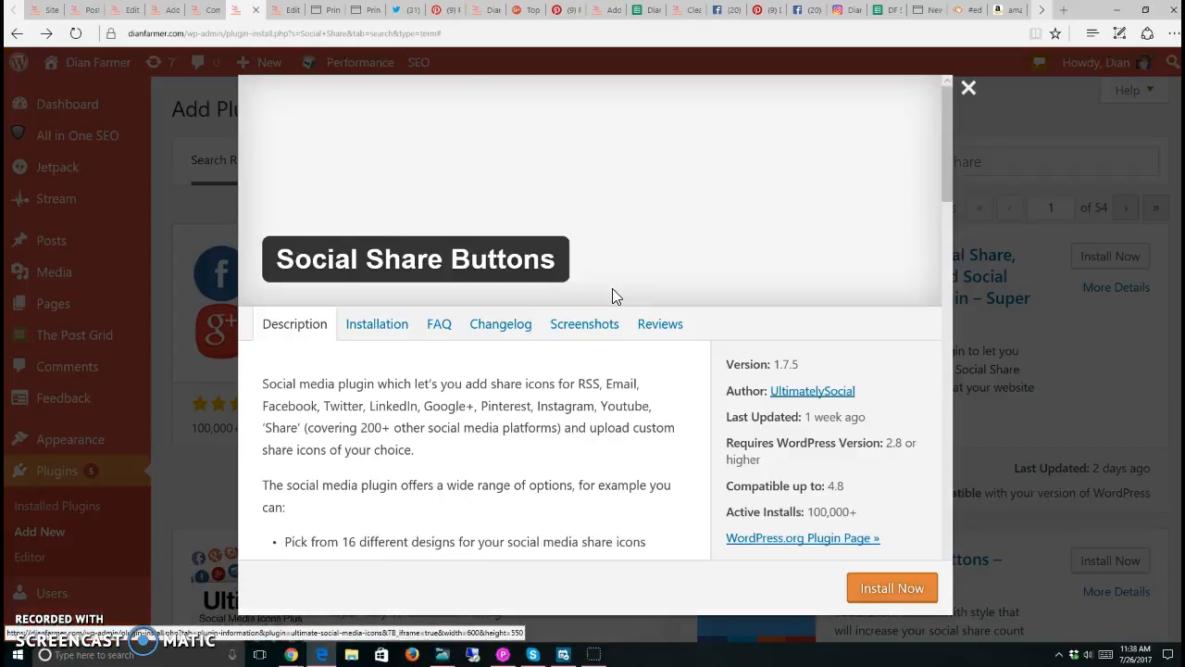
pyautogui.scroll(-3, 619, 434)
pyautogui.scroll(-3, 620, 443)
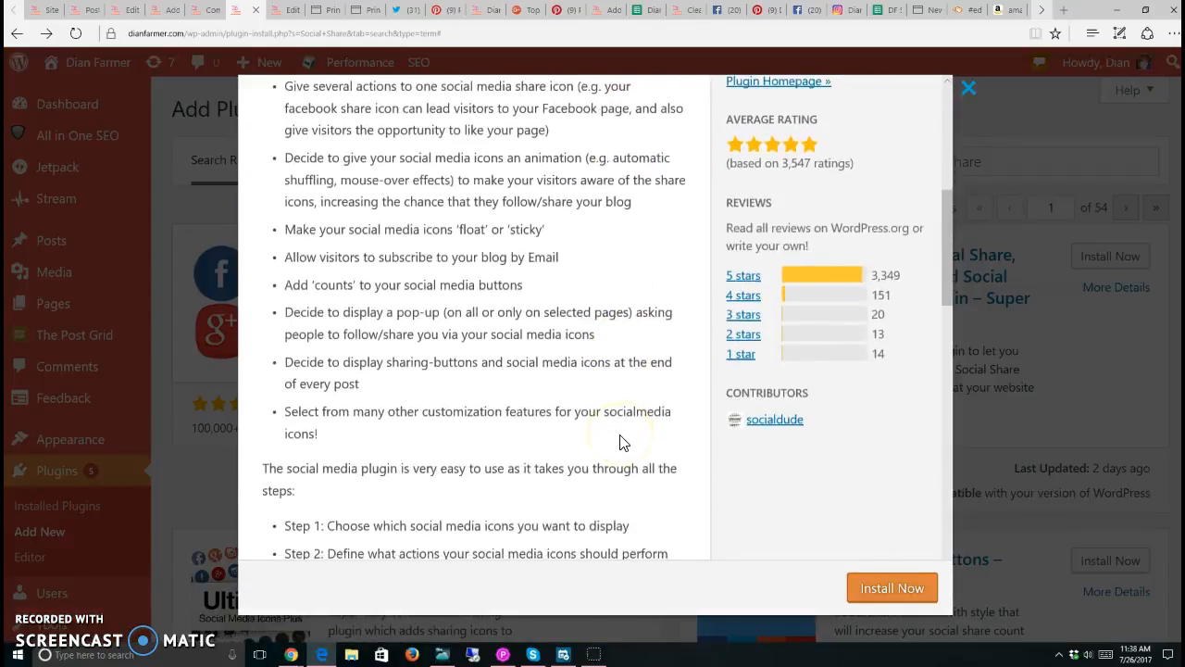
pyautogui.scroll(3, 620, 442)
pyautogui.scroll(-2, 621, 442)
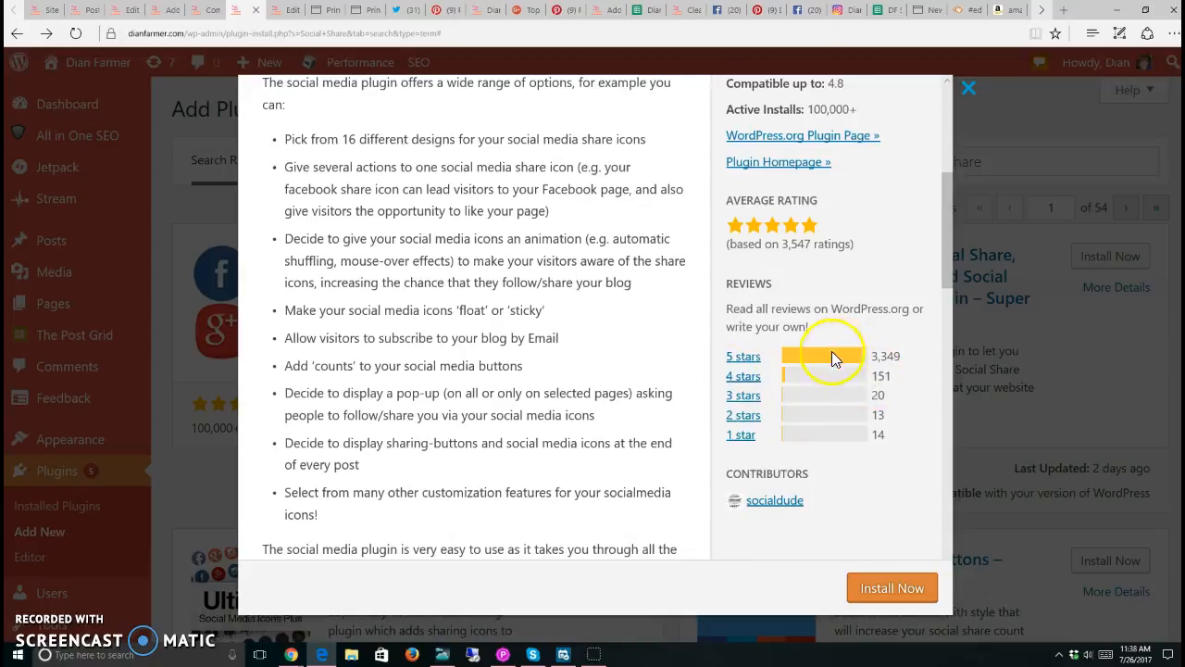
pyautogui.scroll(4, 608, 370)
pyautogui.scroll(-2, 378, 385)
pyautogui.scroll(3, 432, 416)
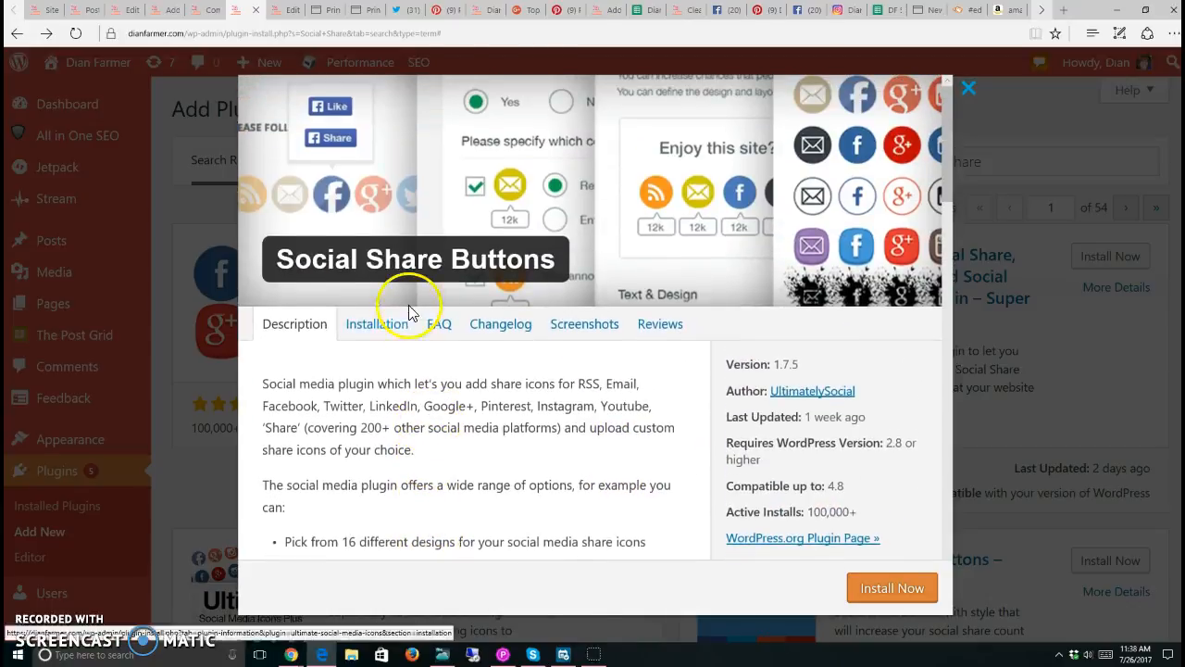
# Read through the installation instructions, FAQ and changelog in the Social Share Buttons details
pyautogui.click(377, 323)
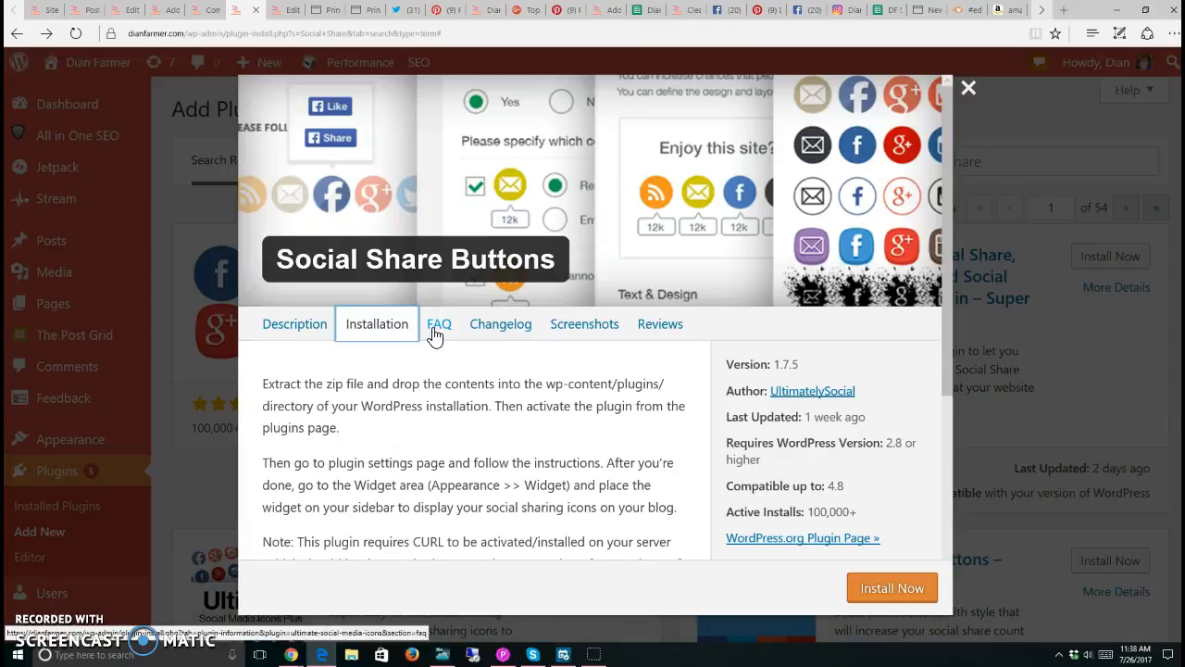
pyautogui.click(436, 328)
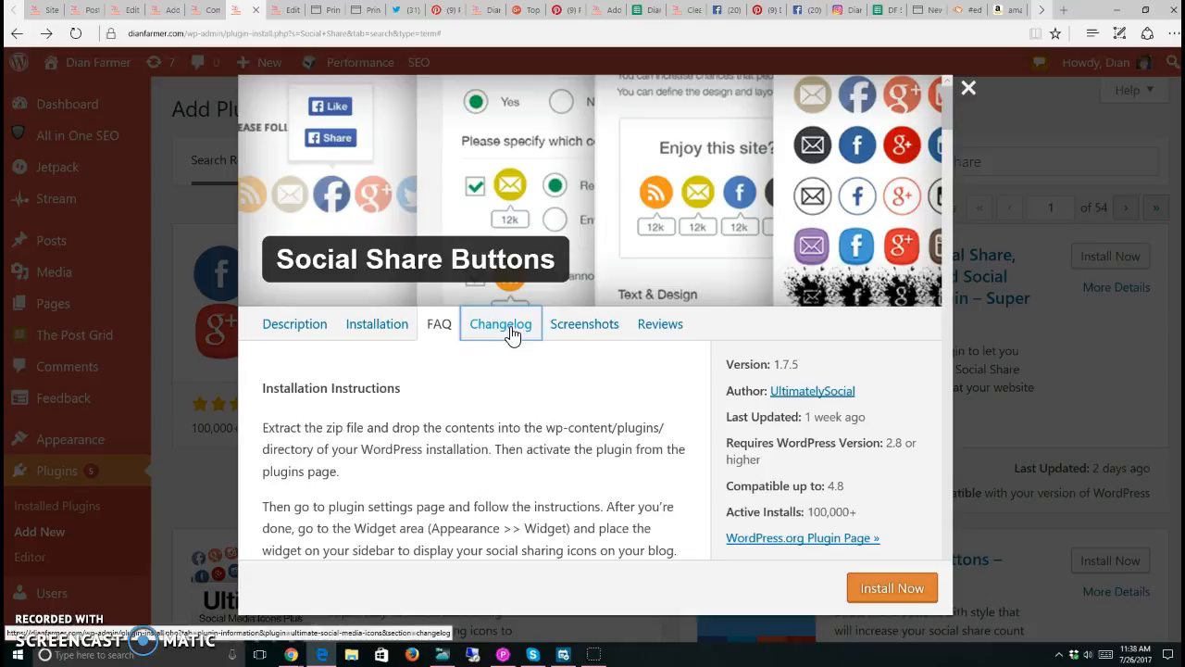
pyautogui.click(501, 329)
pyautogui.scroll(-3, 394, 429)
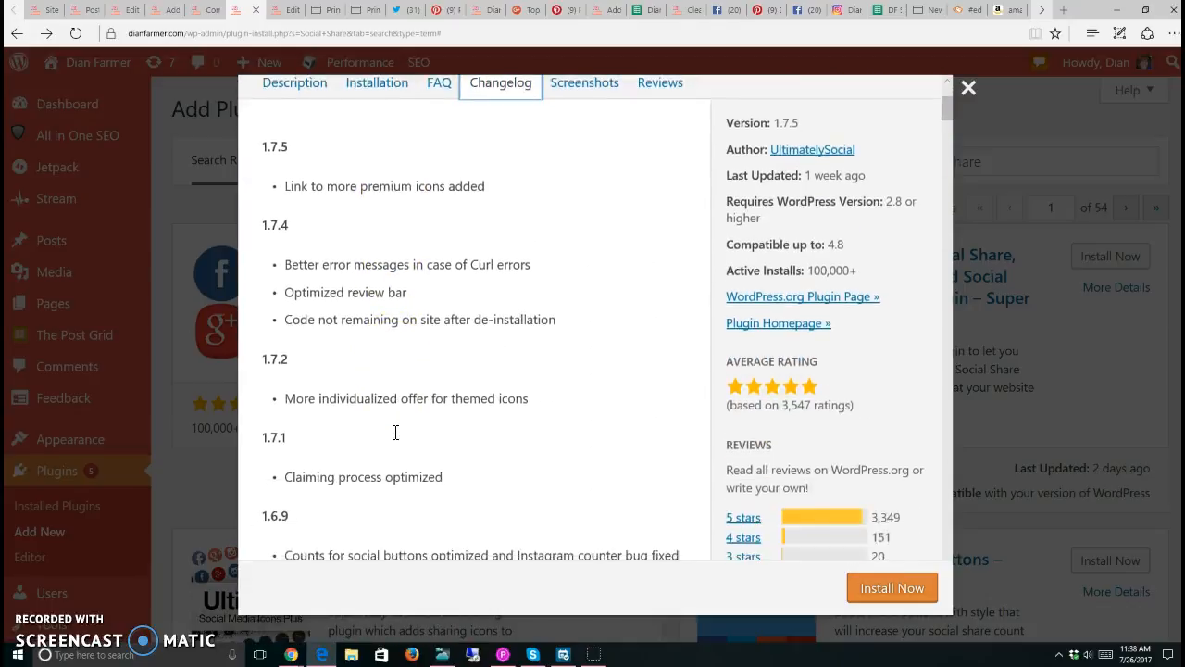
pyautogui.scroll(3, 395, 433)
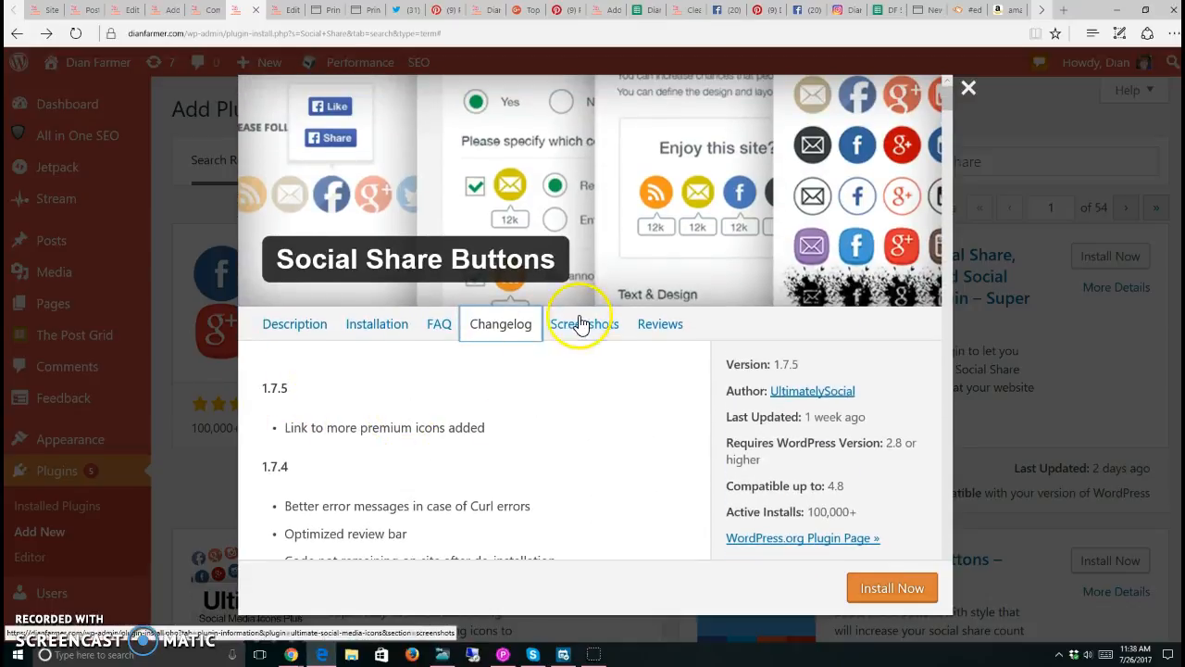
# Review the screenshots of Social Share Buttons, close its details and install the plugin
pyautogui.click(581, 324)
pyautogui.scroll(-8, 585, 411)
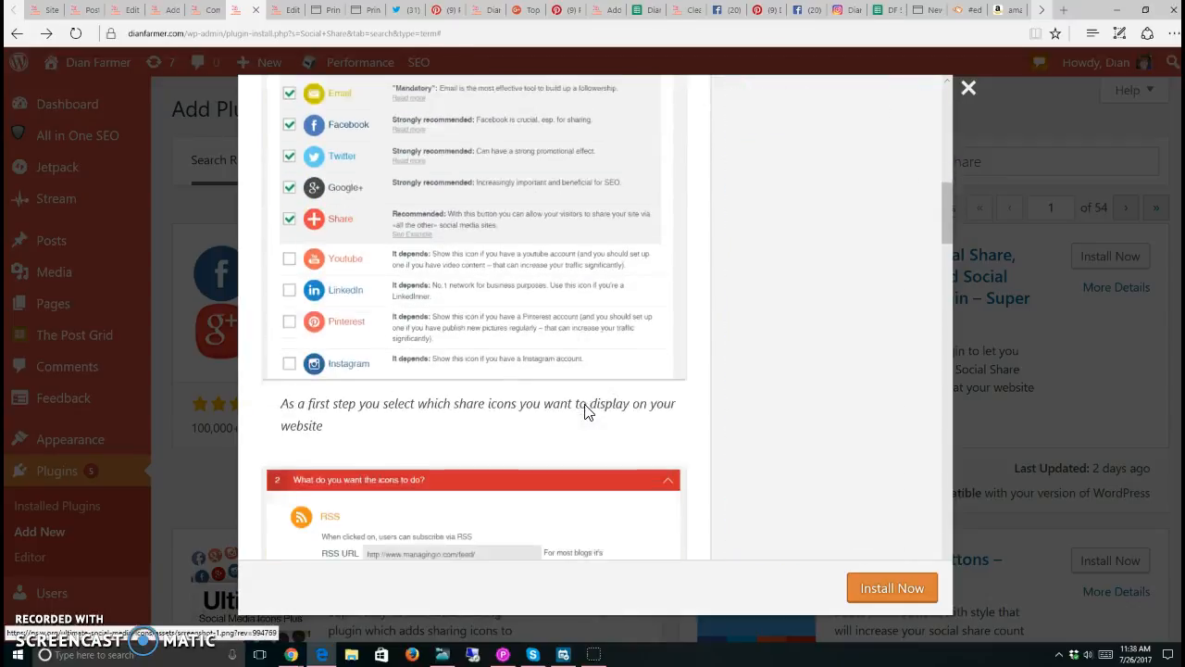
pyautogui.scroll(-13, 586, 410)
pyautogui.scroll(-4, 584, 404)
pyautogui.scroll(15, 585, 403)
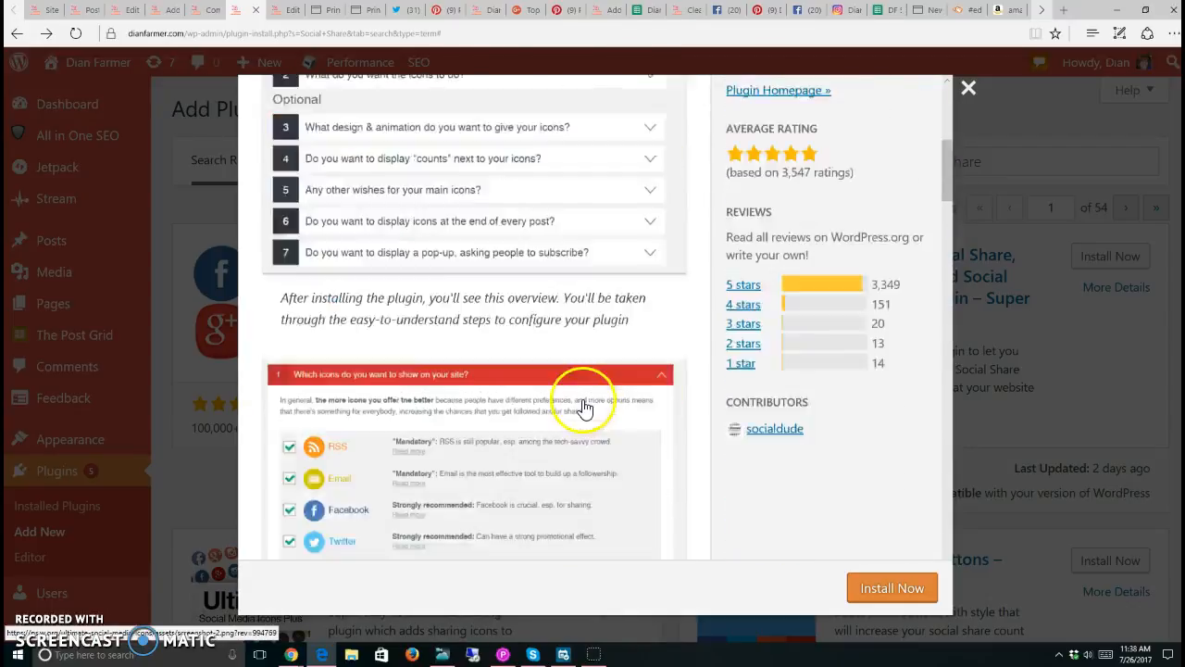
pyautogui.scroll(6, 582, 403)
pyautogui.click(969, 88)
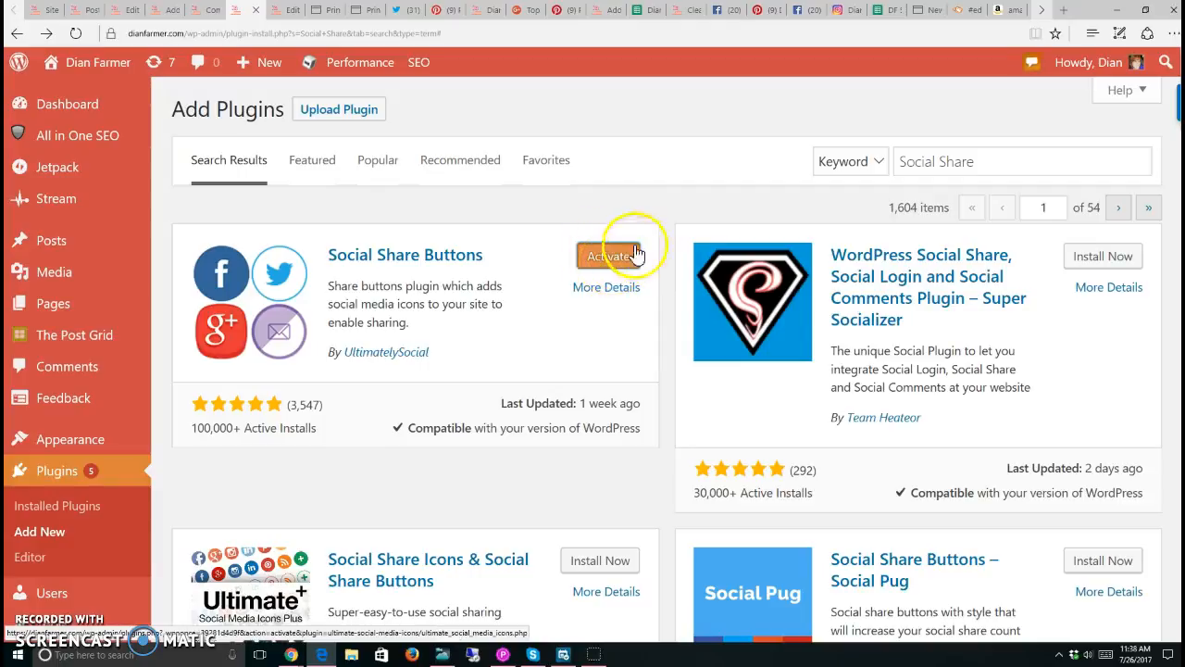
# Find the inactive Social Media and Share Icons (Ultimate Social Media) plugin among the installed plugins and delete it with its data
pyautogui.click(46, 506)
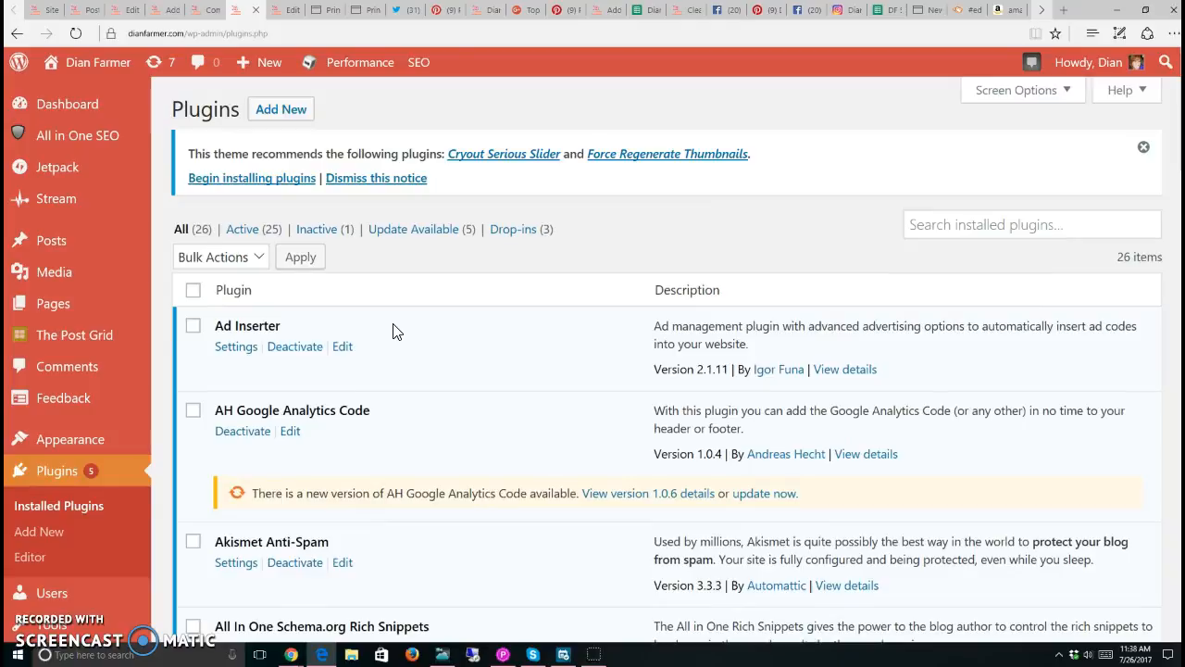
pyautogui.scroll(-6, 394, 330)
pyautogui.scroll(-10, 394, 330)
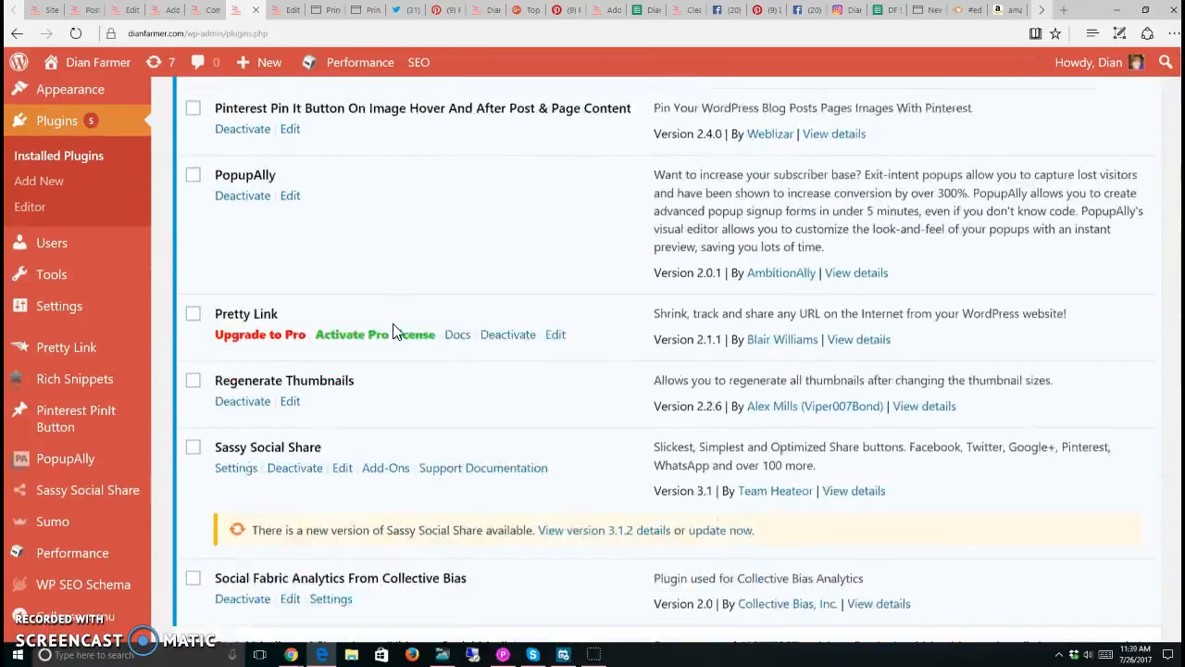
pyautogui.click(237, 222)
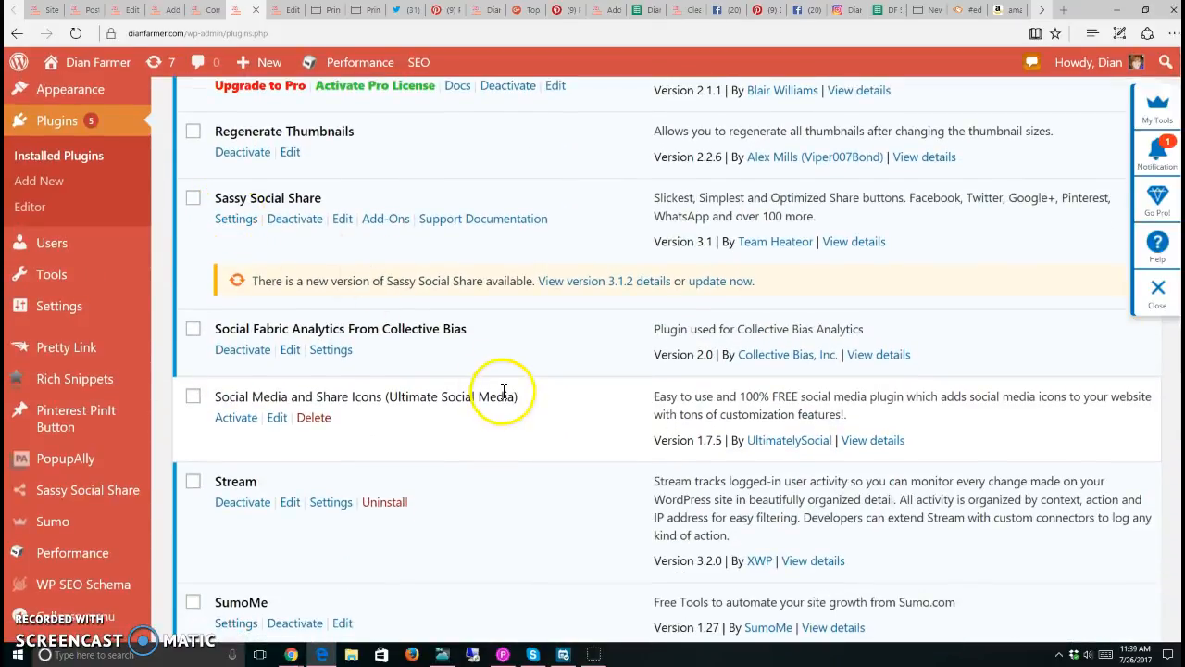
pyautogui.scroll(-2, 402, 312)
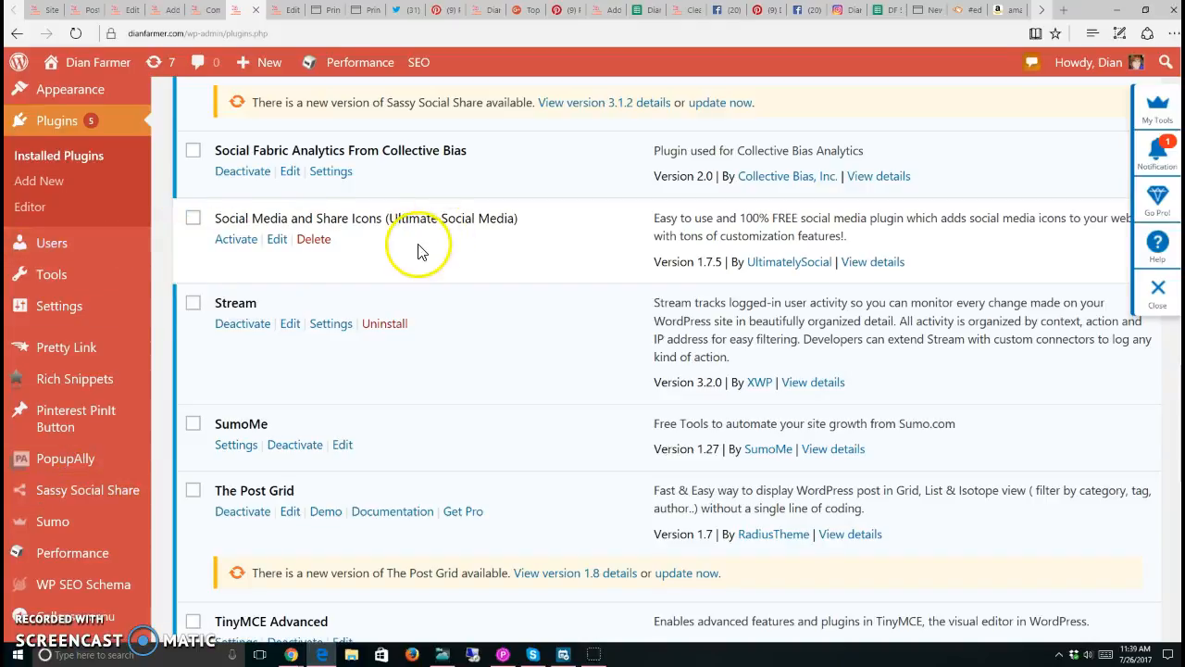
pyautogui.click(313, 240)
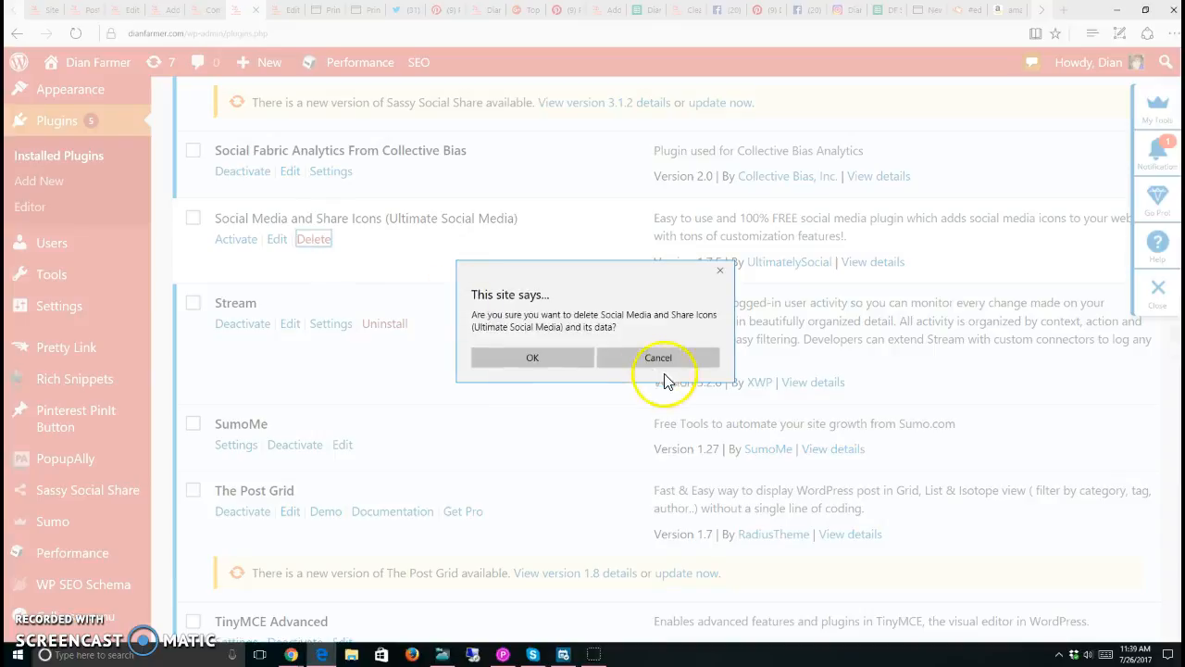
pyautogui.click(537, 363)
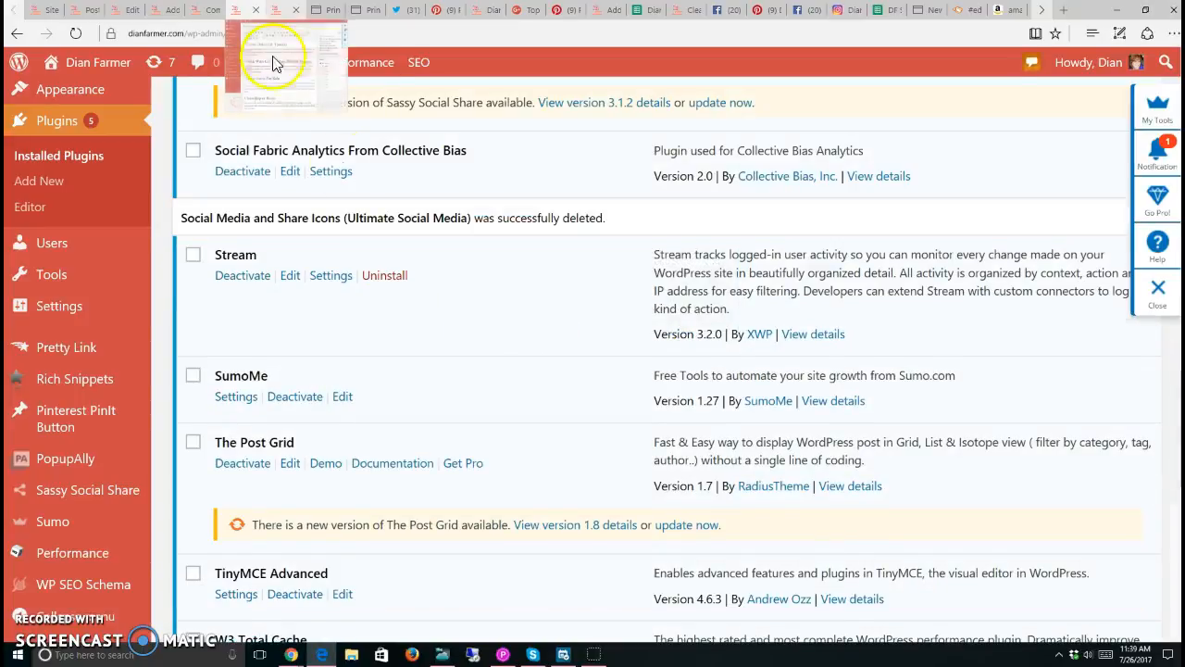
# Open google.com in a new browser tab and search for wordpress plugins
pyautogui.click(1063, 10)
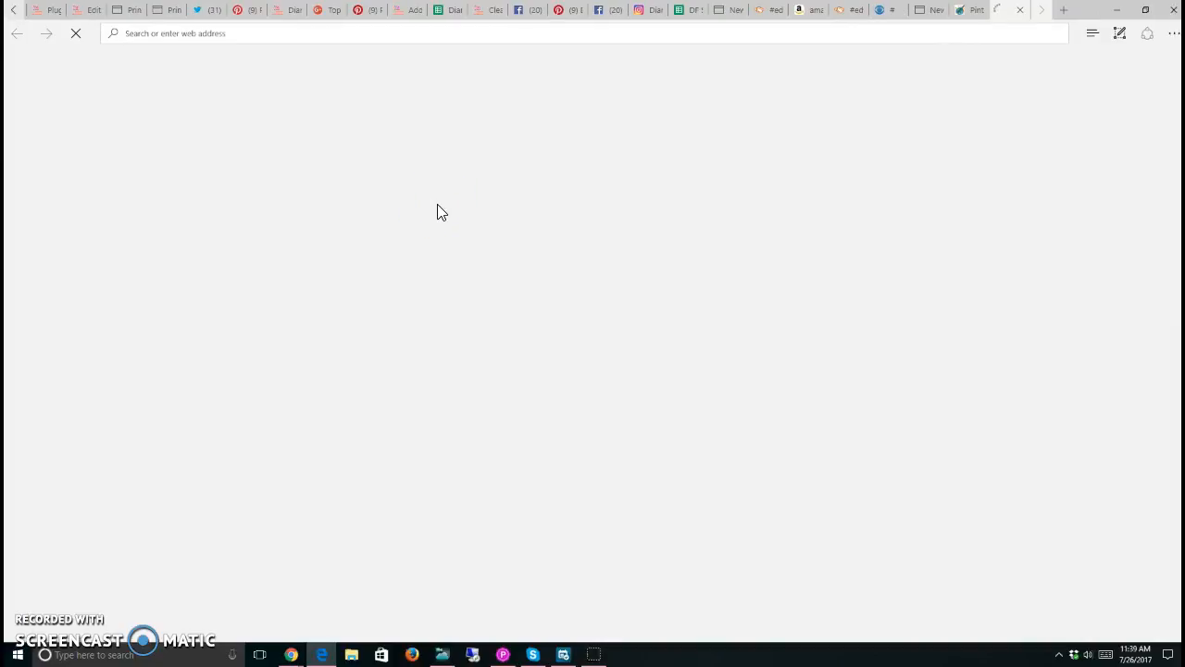
pyautogui.write('google.com/')
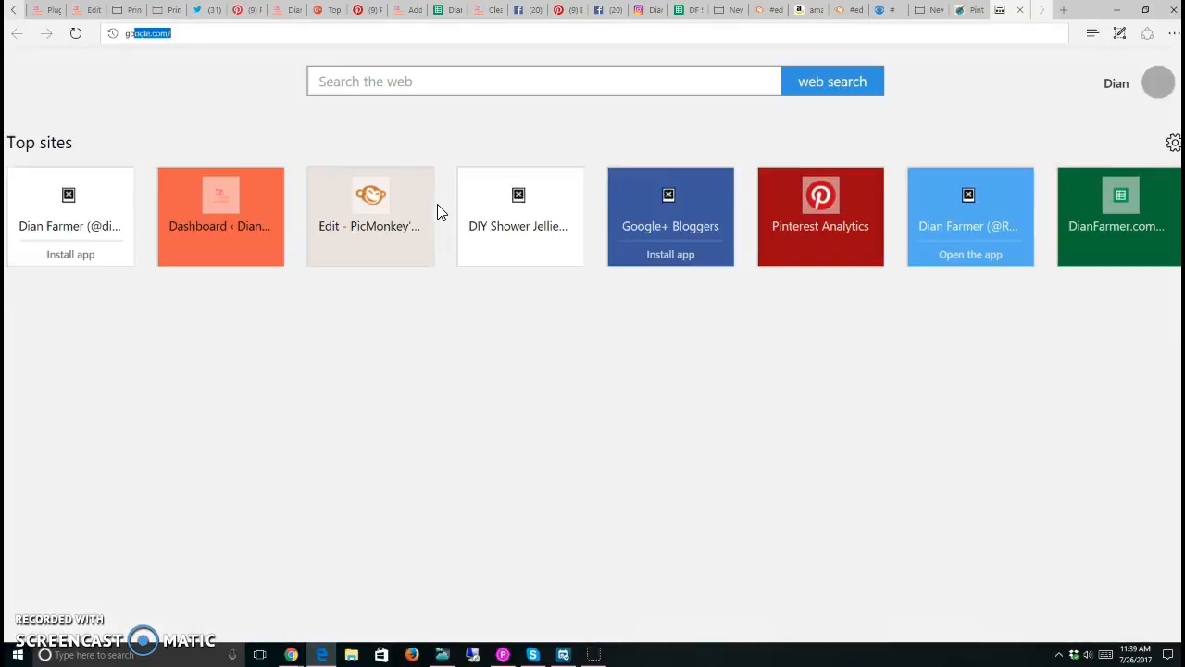
pyautogui.press('Return')
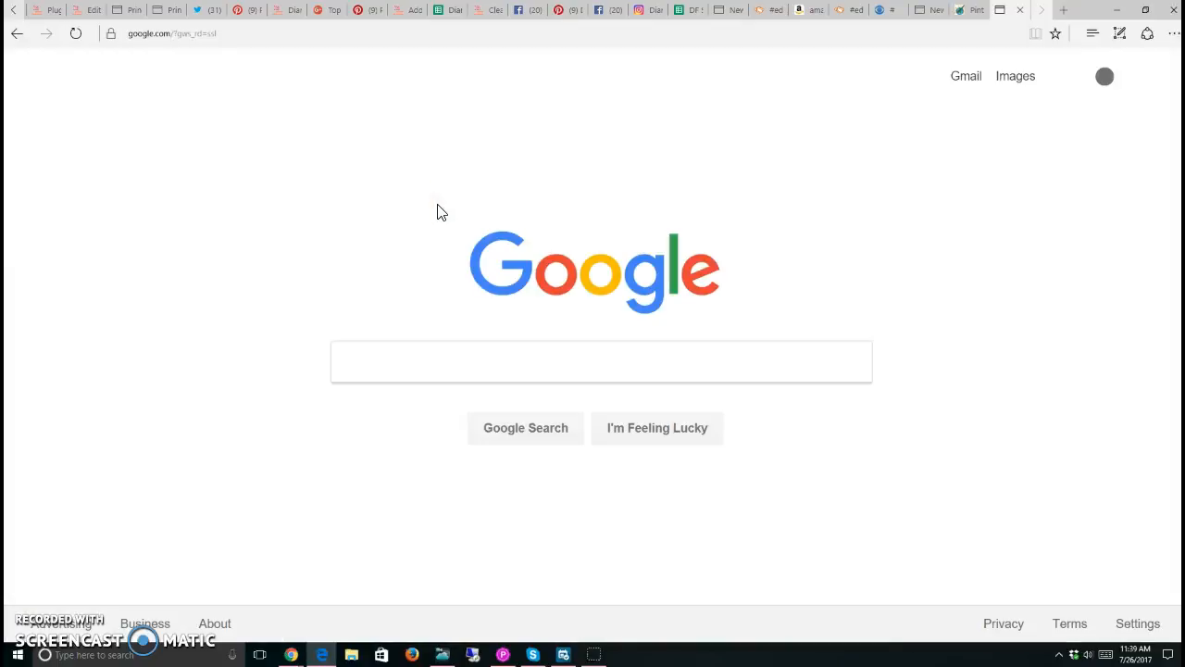
pyautogui.click(395, 373)
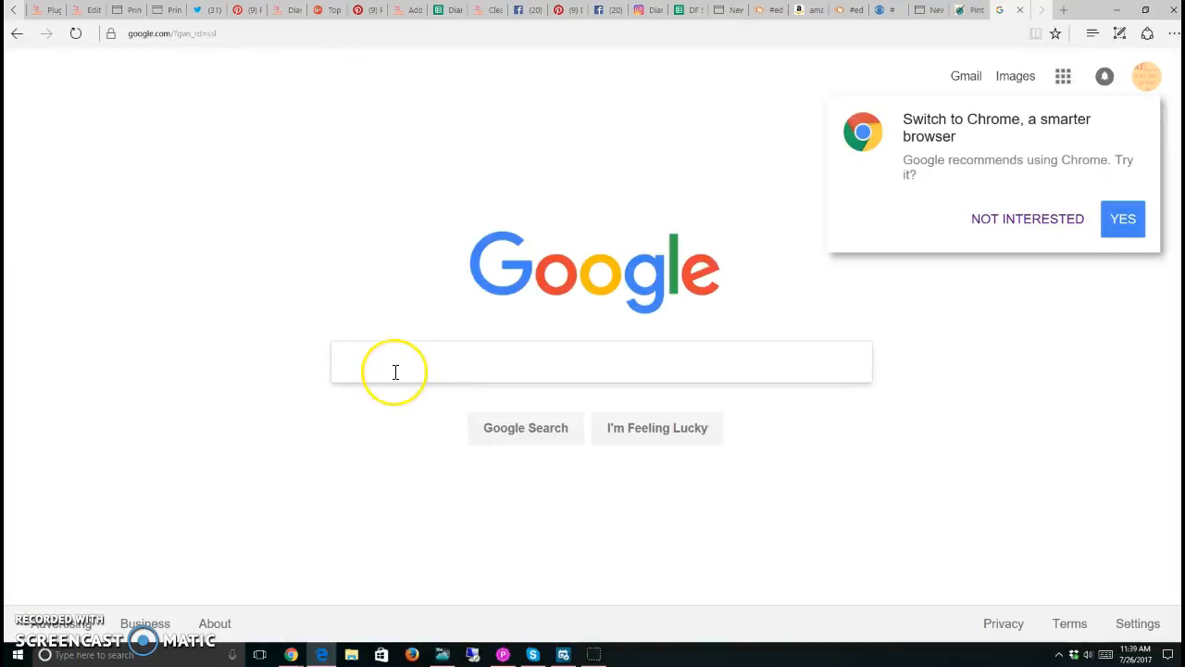
pyautogui.write('Wprdpress')
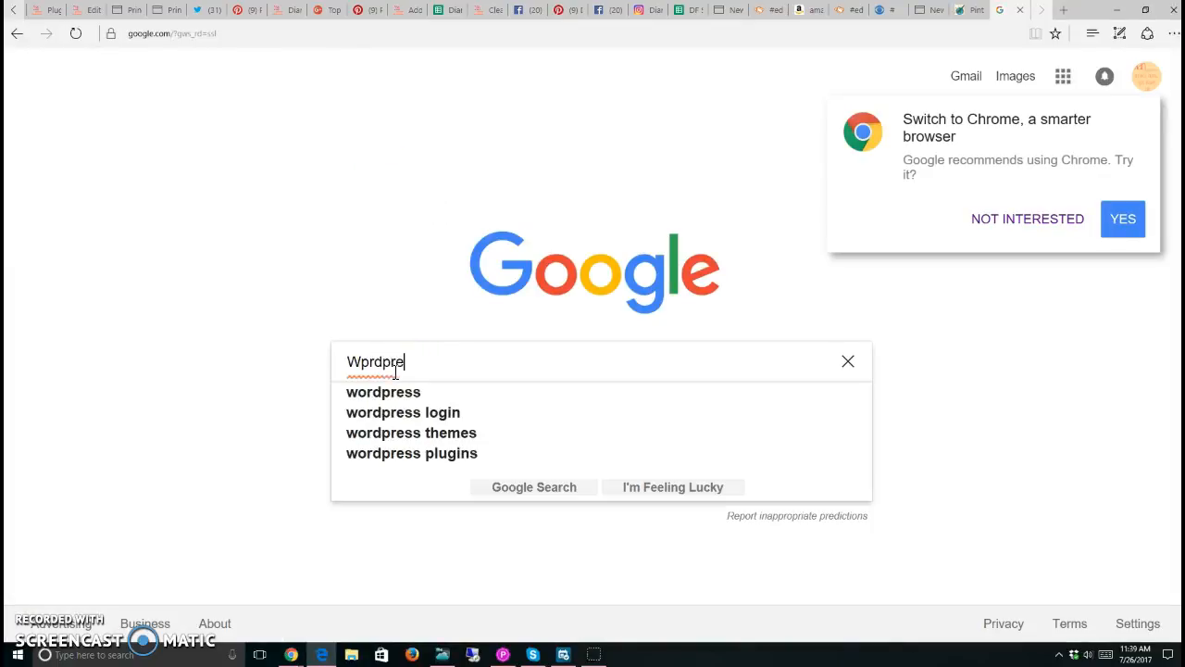
pyautogui.click(454, 453)
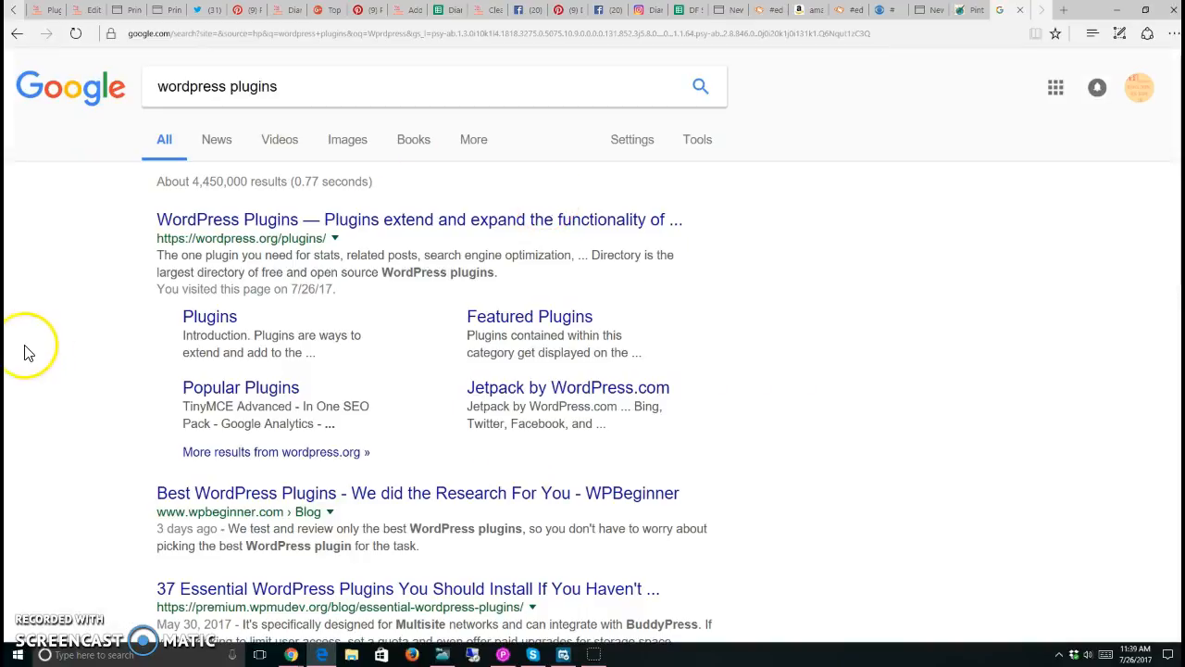
# Look through the search results, open WordPress.org's Popular Plugins list and browse it
pyautogui.scroll(-5, 26, 354)
pyautogui.scroll(-3, 26, 353)
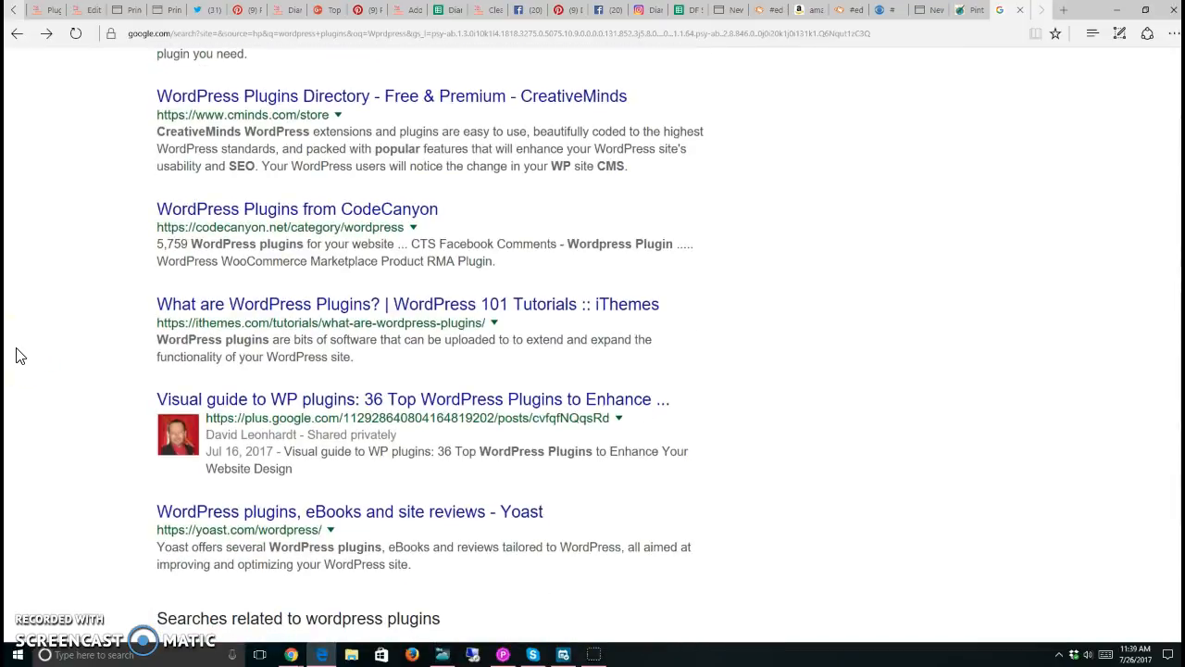
pyautogui.scroll(6, 13, 355)
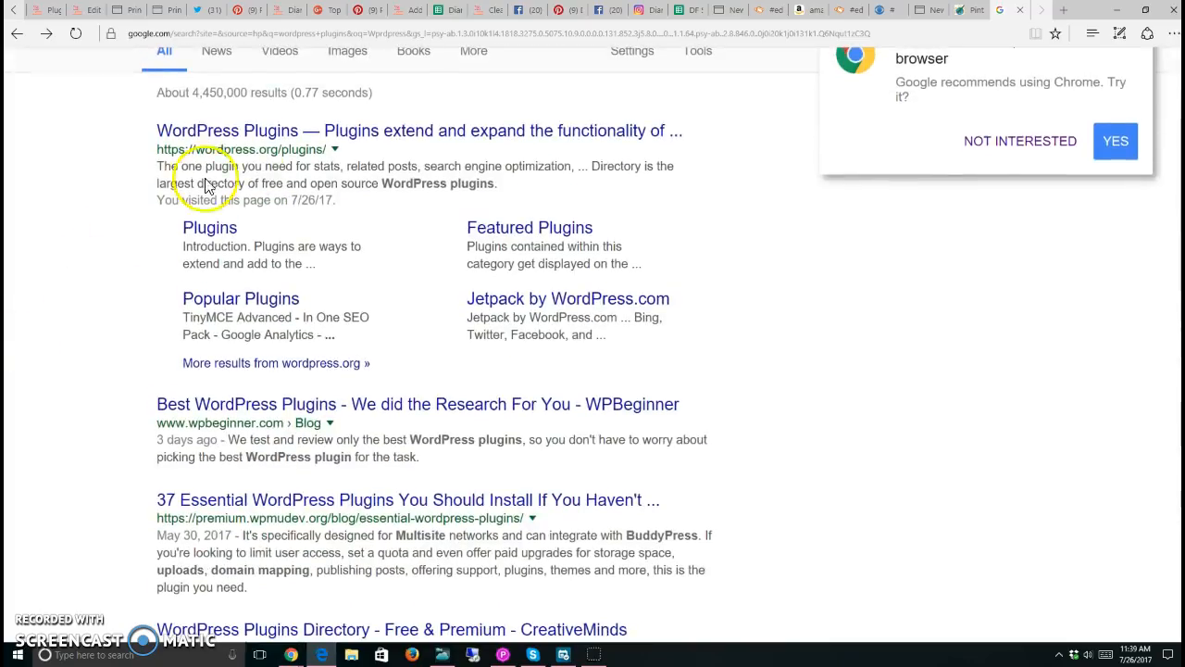
pyautogui.click(229, 299)
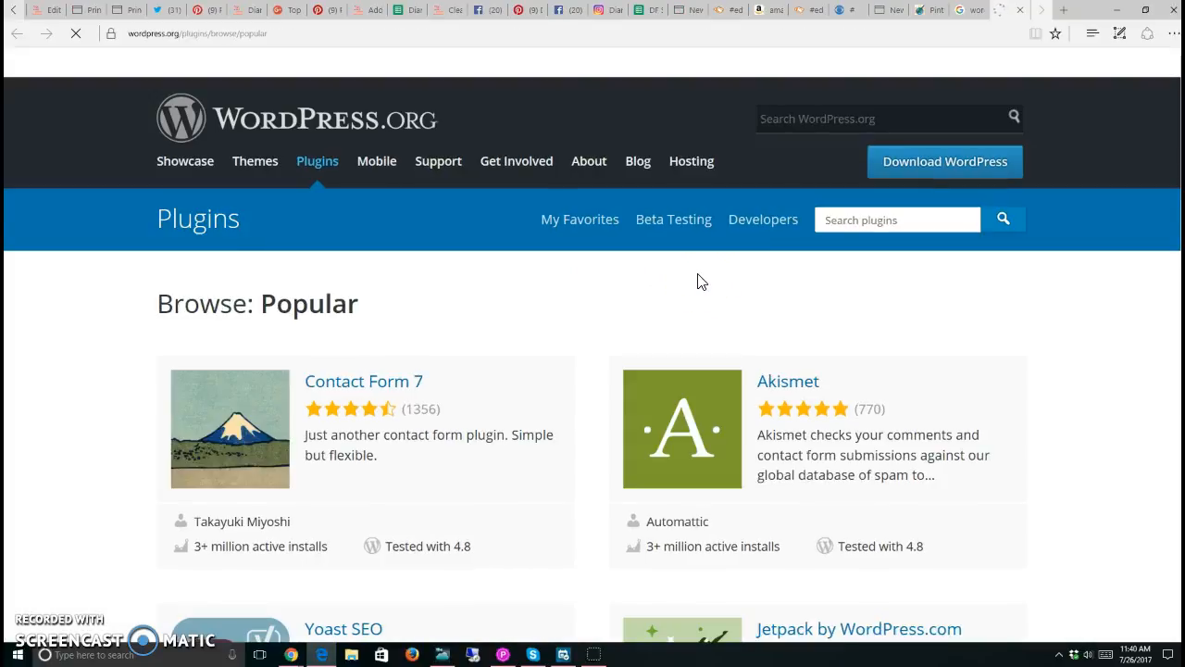
pyautogui.scroll(-2, 587, 286)
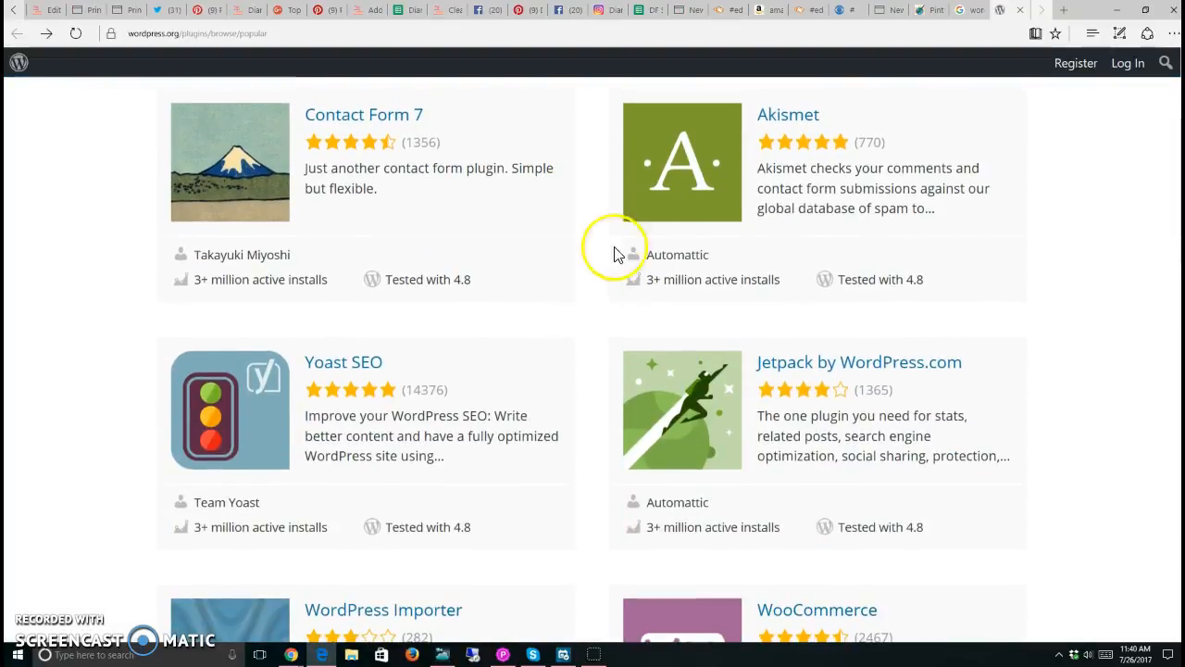
# Open the Akismet plugin page on WordPress.org and review its download option and details
pyautogui.click(782, 114)
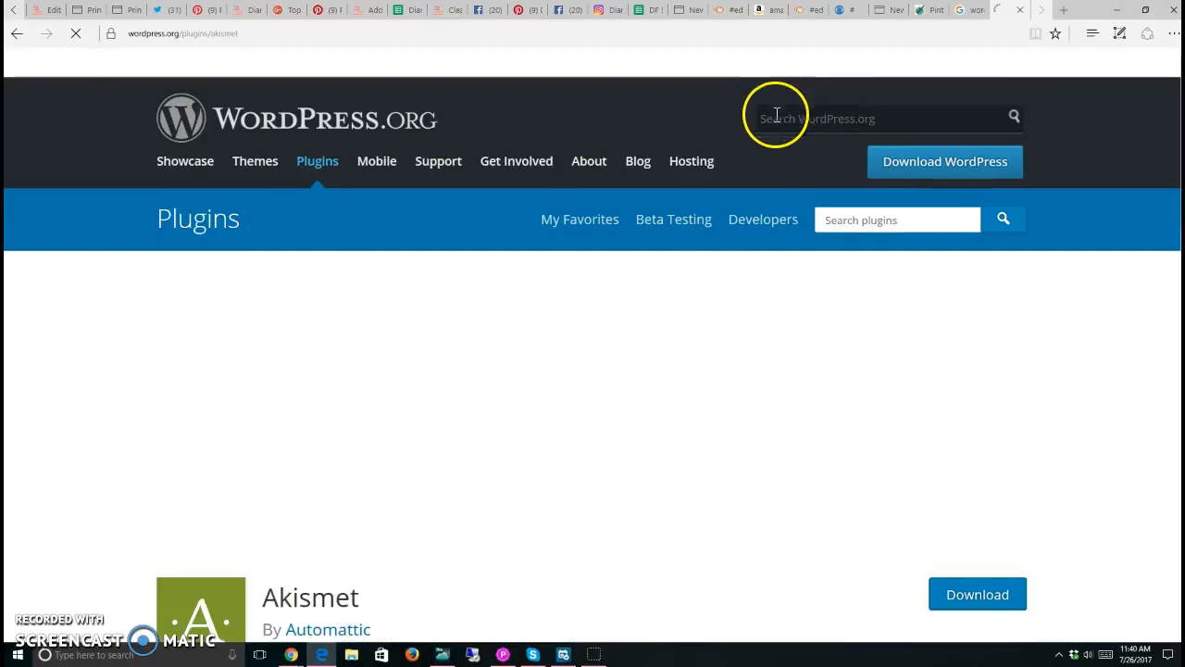
pyautogui.scroll(-3, 272, 357)
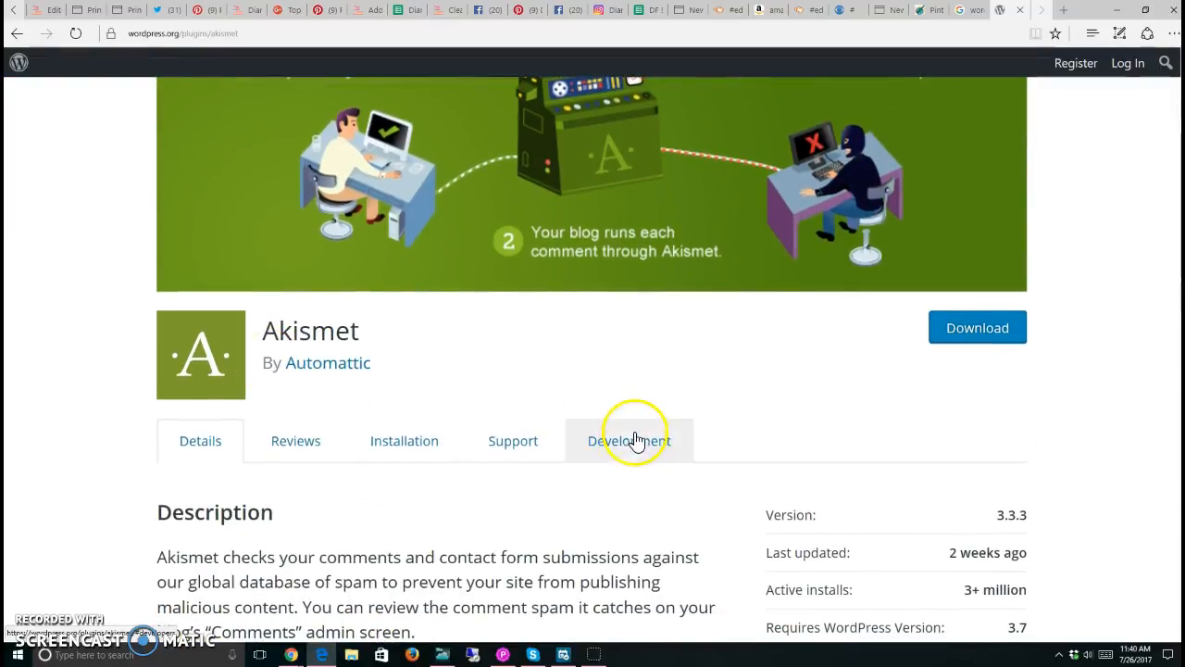
pyautogui.scroll(-1, 739, 387)
pyautogui.scroll(1, 739, 387)
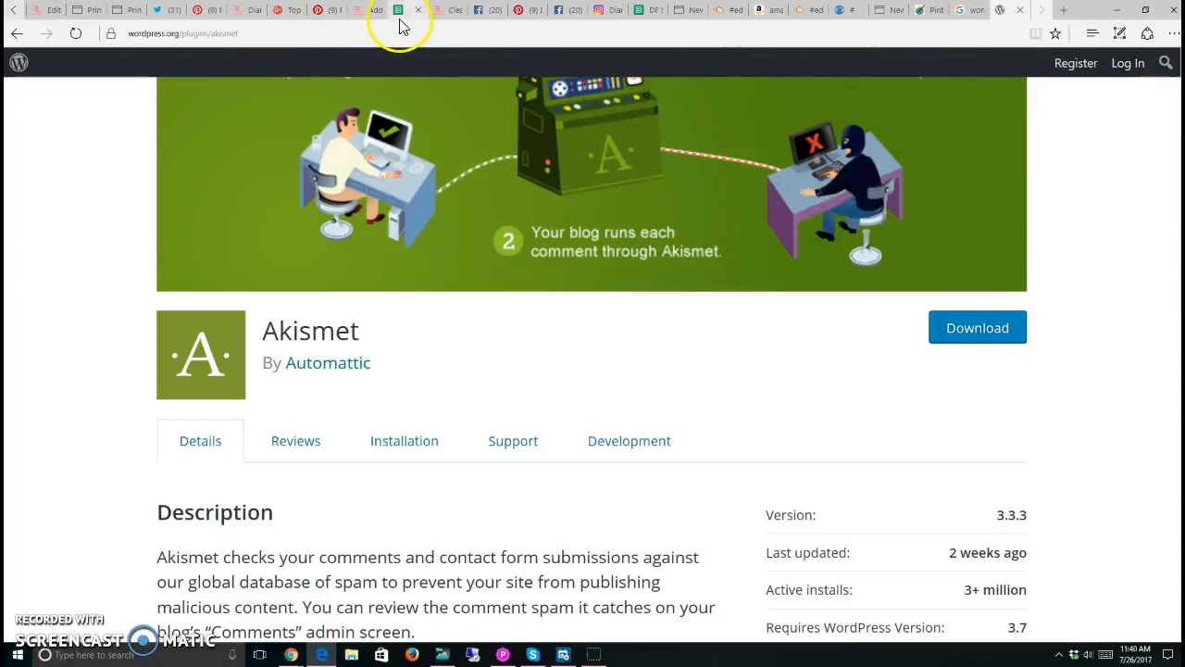
# Show the zip upload form on the blog's Add Plugins page and return to the Akismet page
pyautogui.click(357, 12)
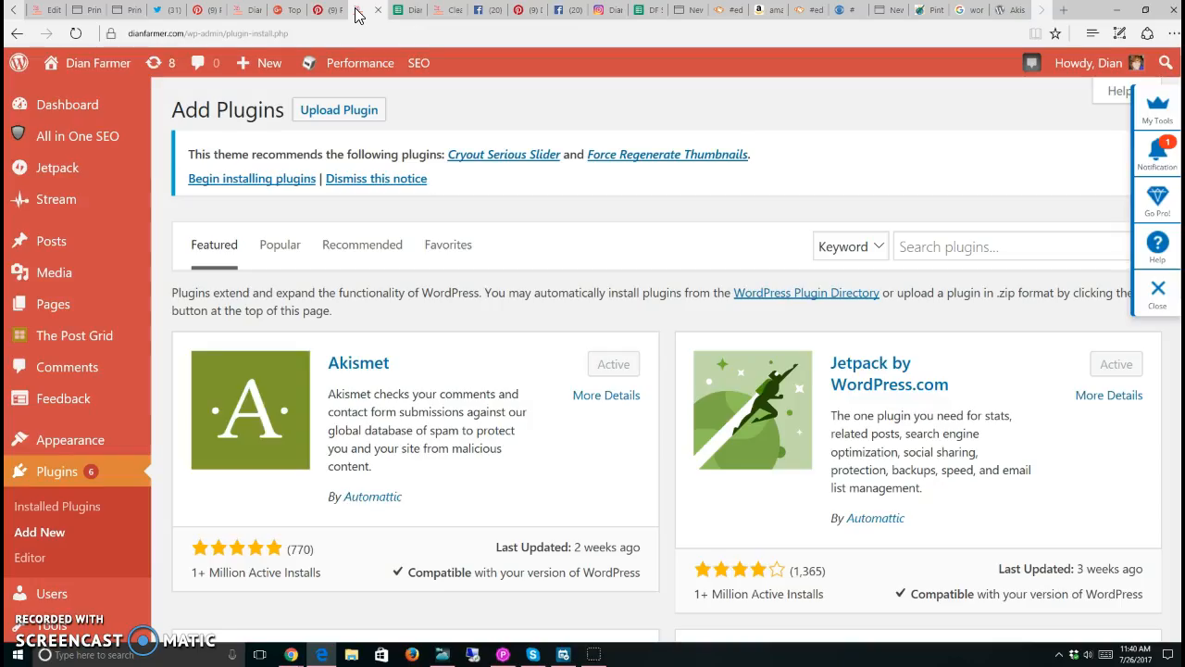
pyautogui.click(324, 125)
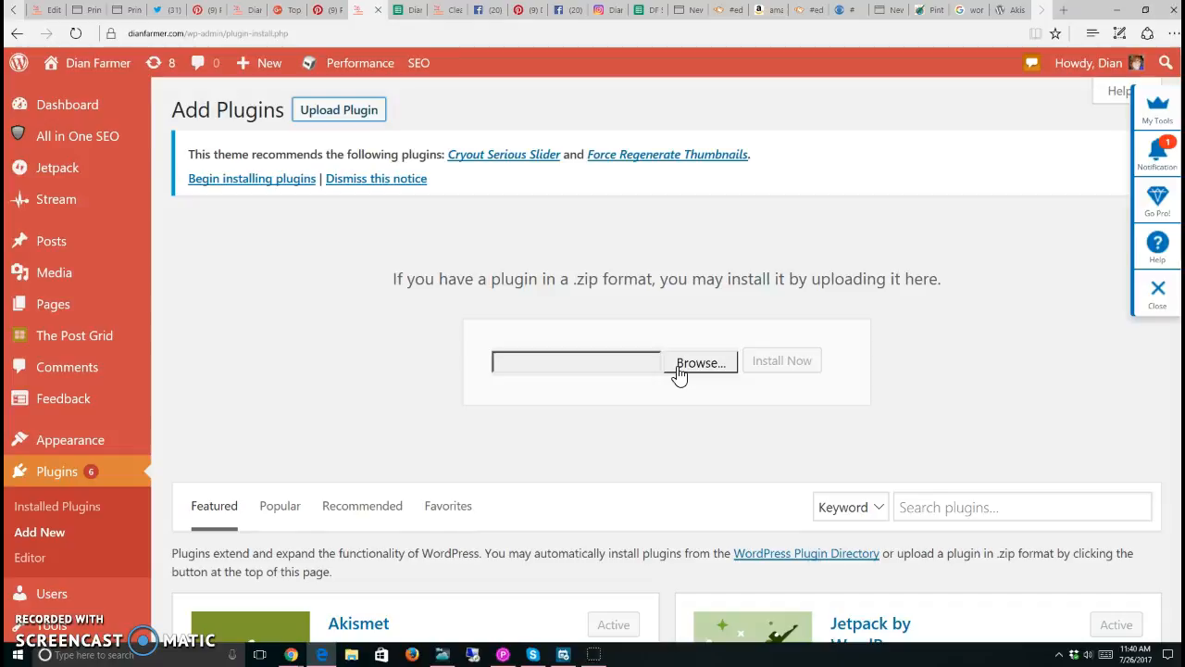
pyautogui.click(1007, 12)
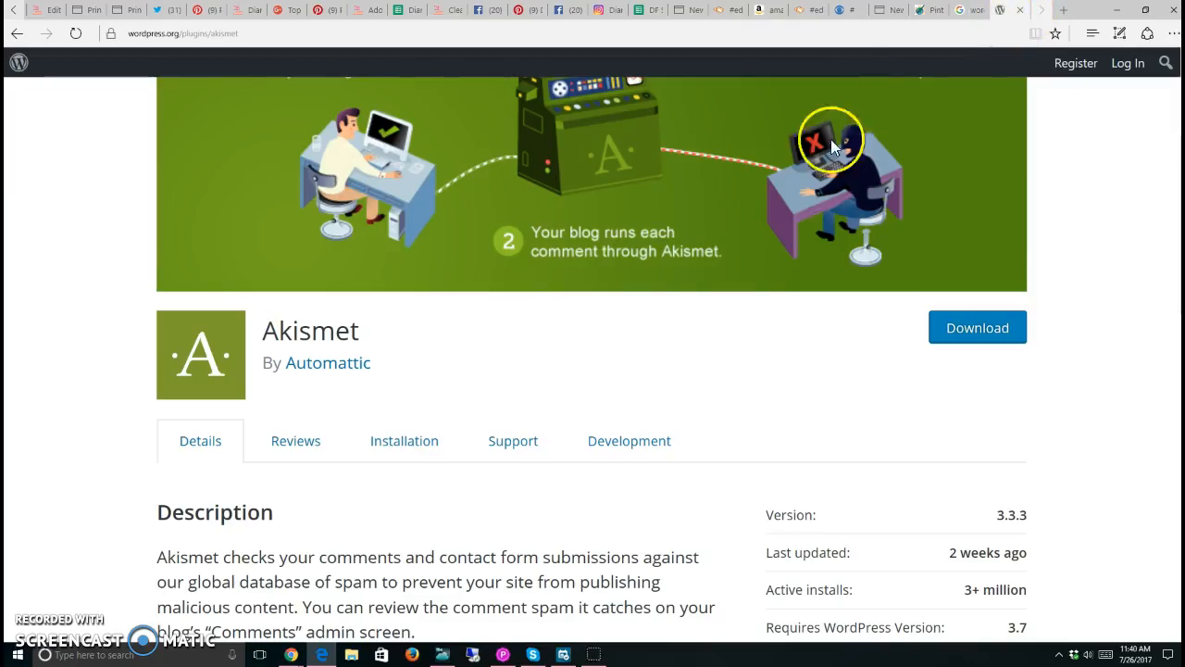
# Close the Akismet page, skim the remaining wordpress plugins search results and close them too
pyautogui.click(1020, 10)
pyautogui.scroll(-7, 84, 299)
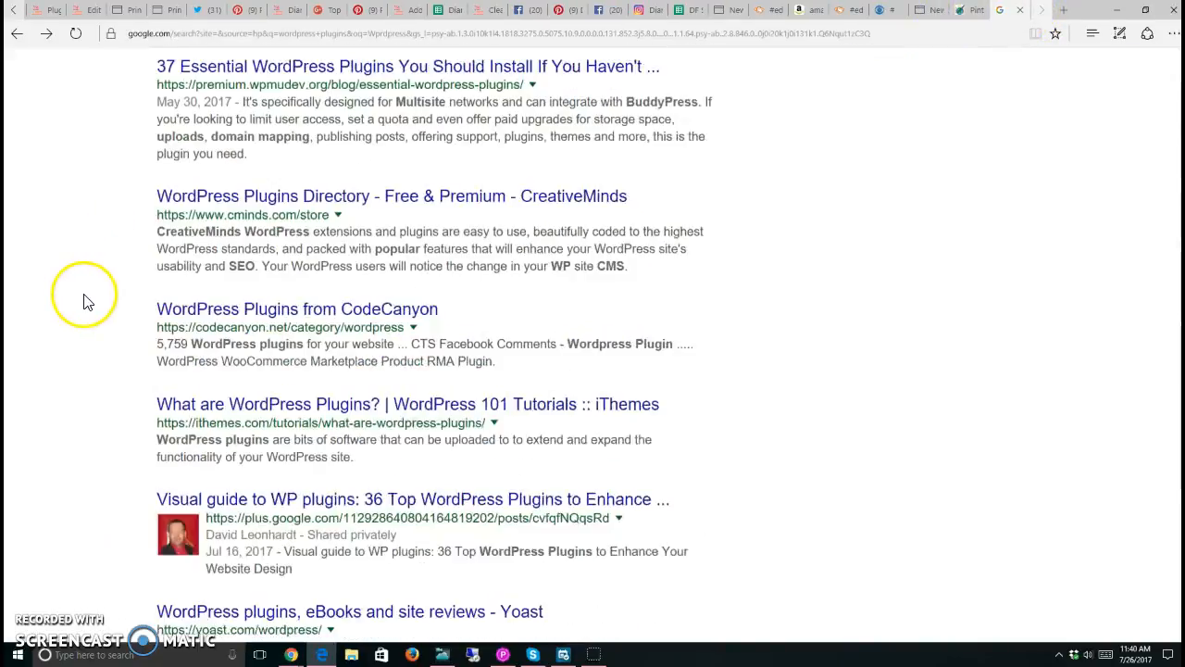
pyautogui.scroll(7, 85, 302)
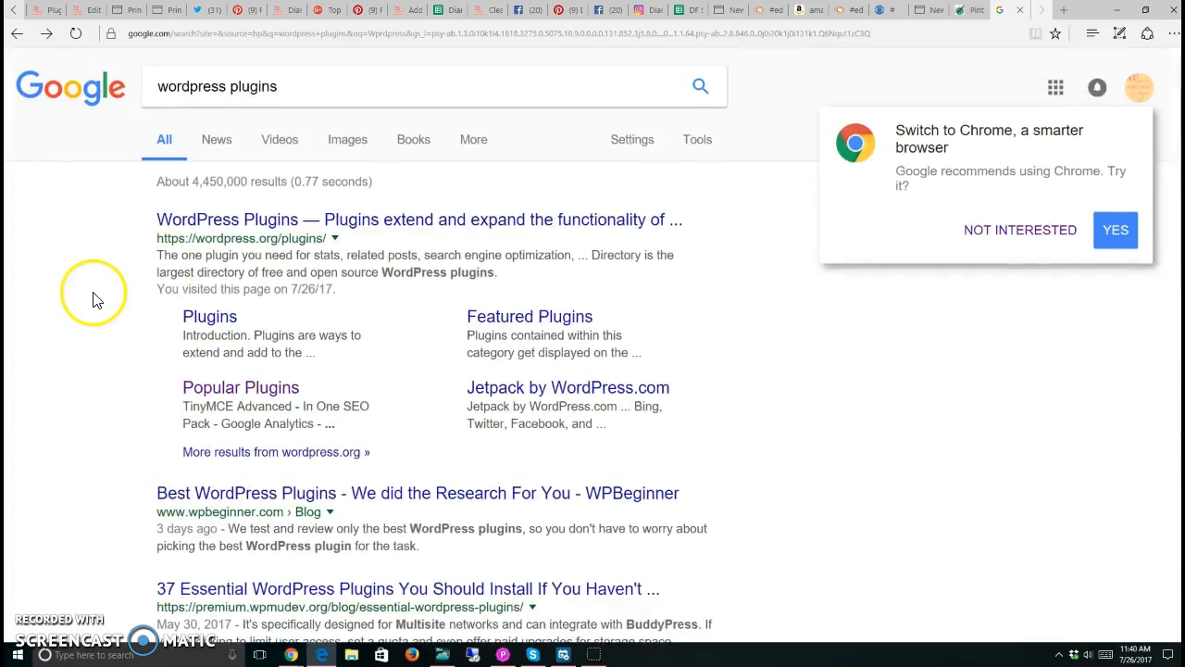
pyautogui.click(1022, 11)
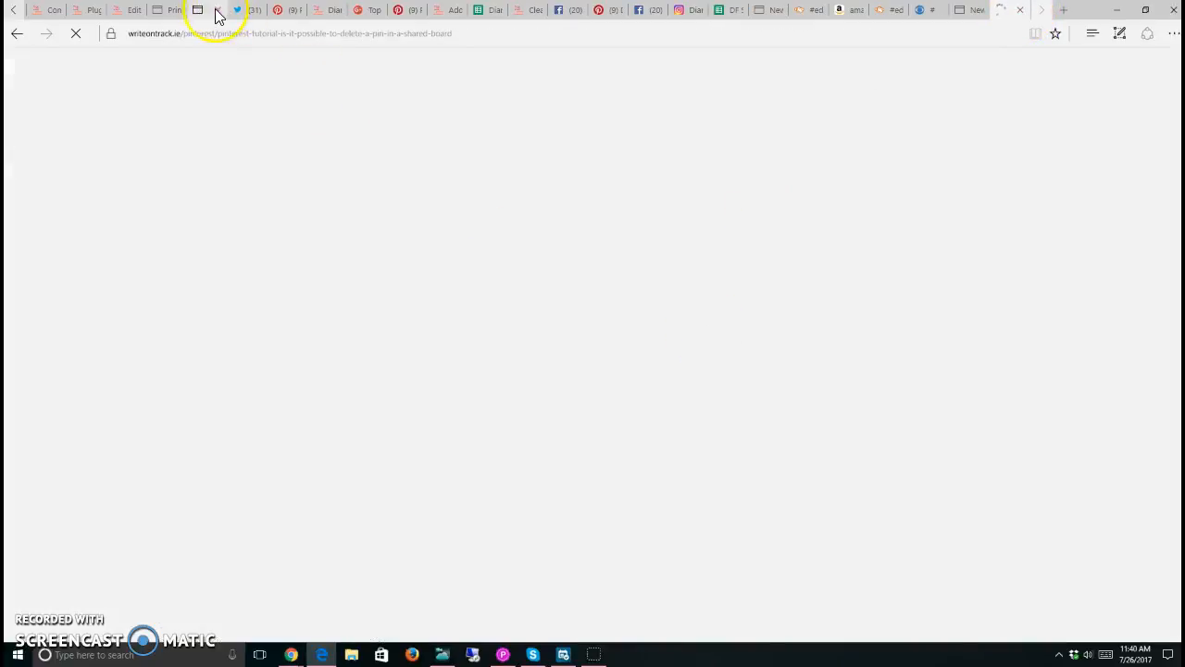
# Show the header of the blog's home page and close the My Tools side panel
pyautogui.click(316, 11)
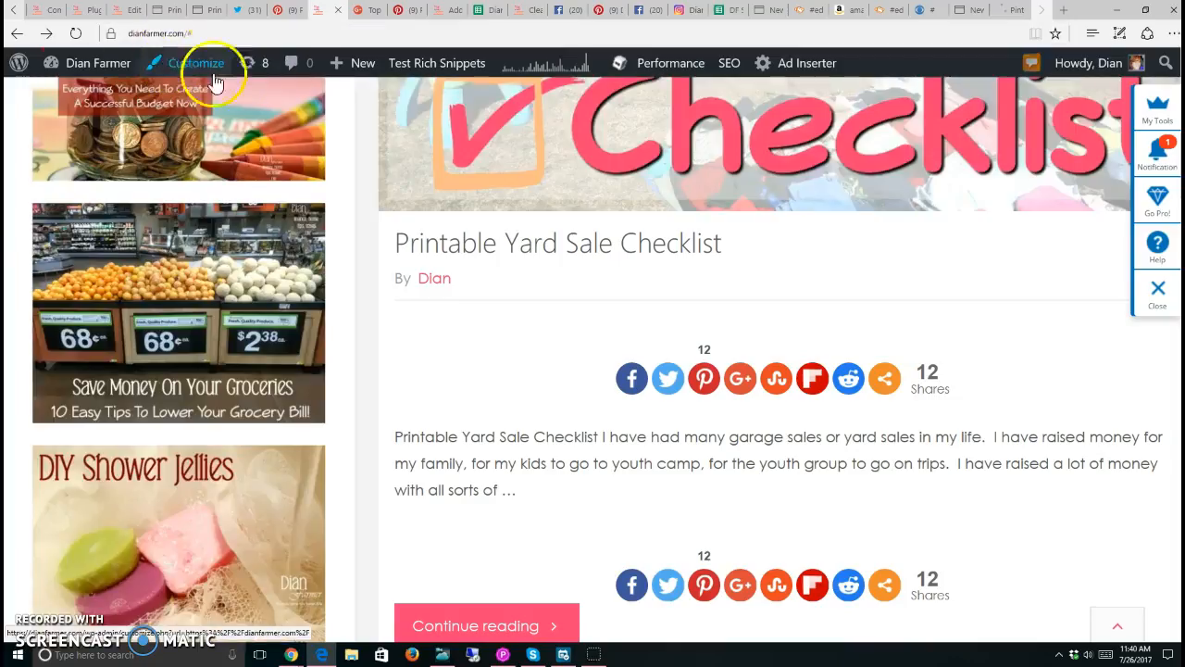
pyautogui.scroll(10, 662, 352)
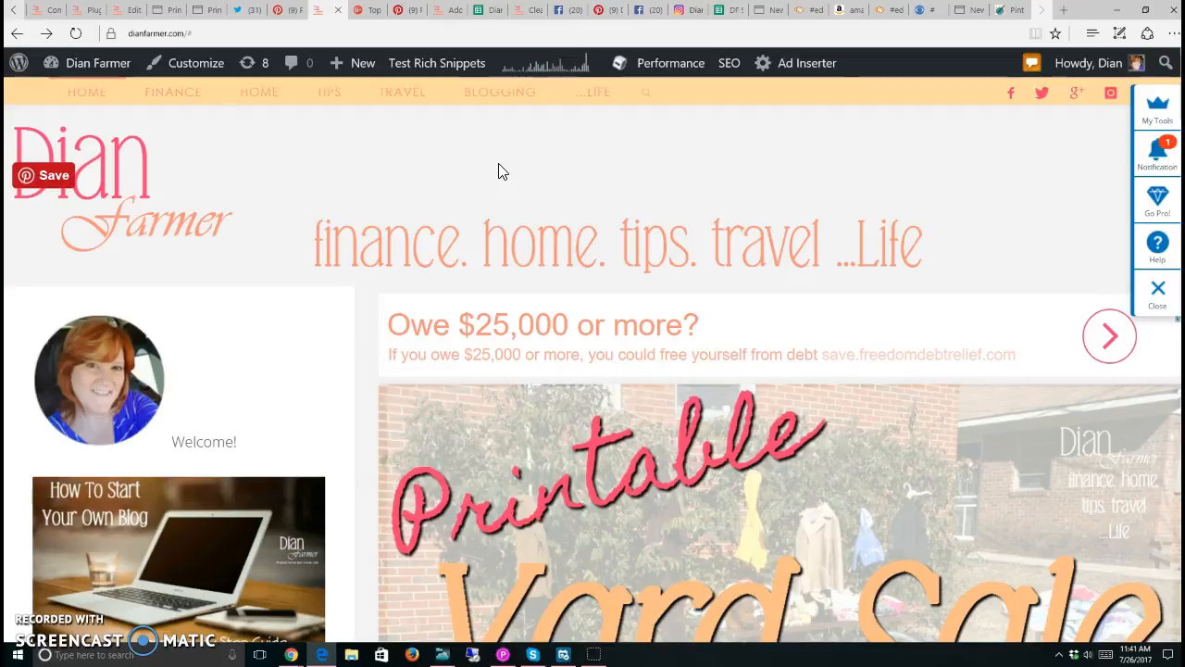
pyautogui.click(1158, 289)
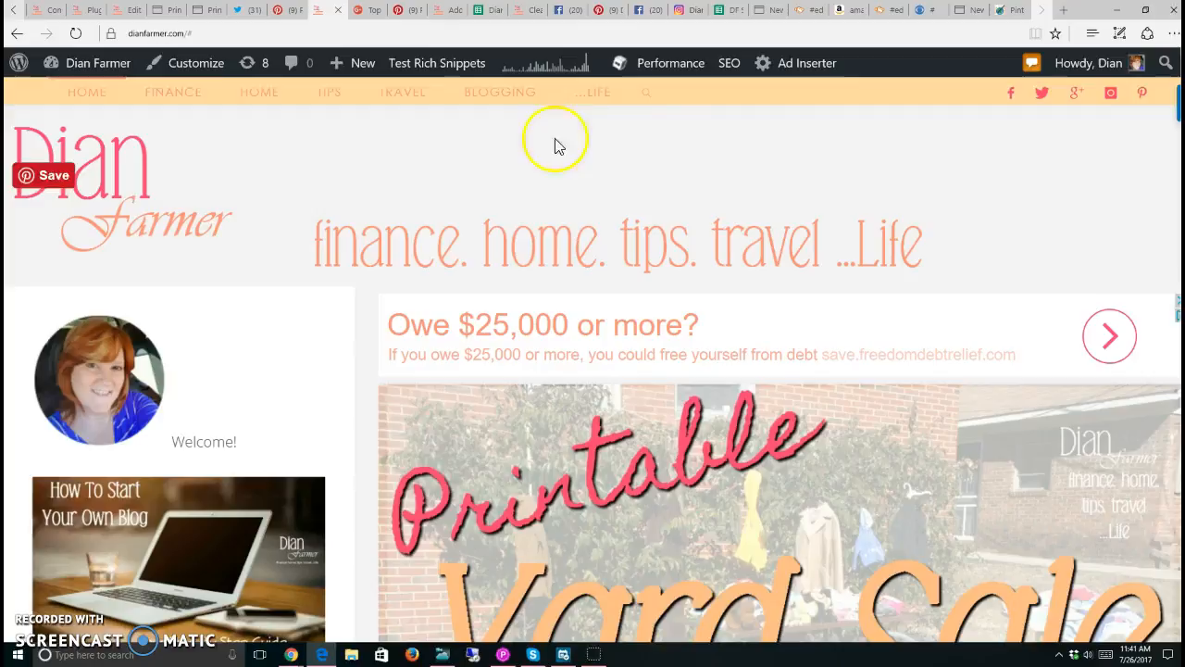
# Revisit the installed plugins list and look through the yard sale post in the post editor
pyautogui.click(76, 19)
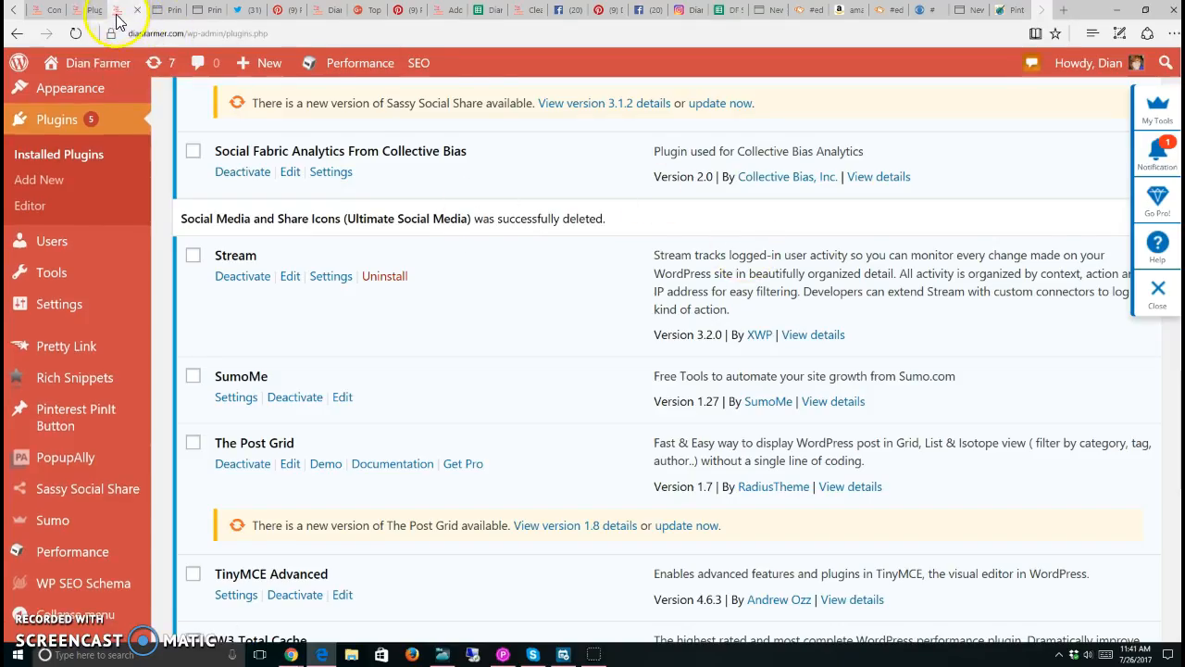
pyautogui.click(117, 20)
pyautogui.scroll(-3, 631, 267)
pyautogui.scroll(6, 633, 272)
pyautogui.scroll(-6, 639, 283)
pyautogui.scroll(-5, 725, 485)
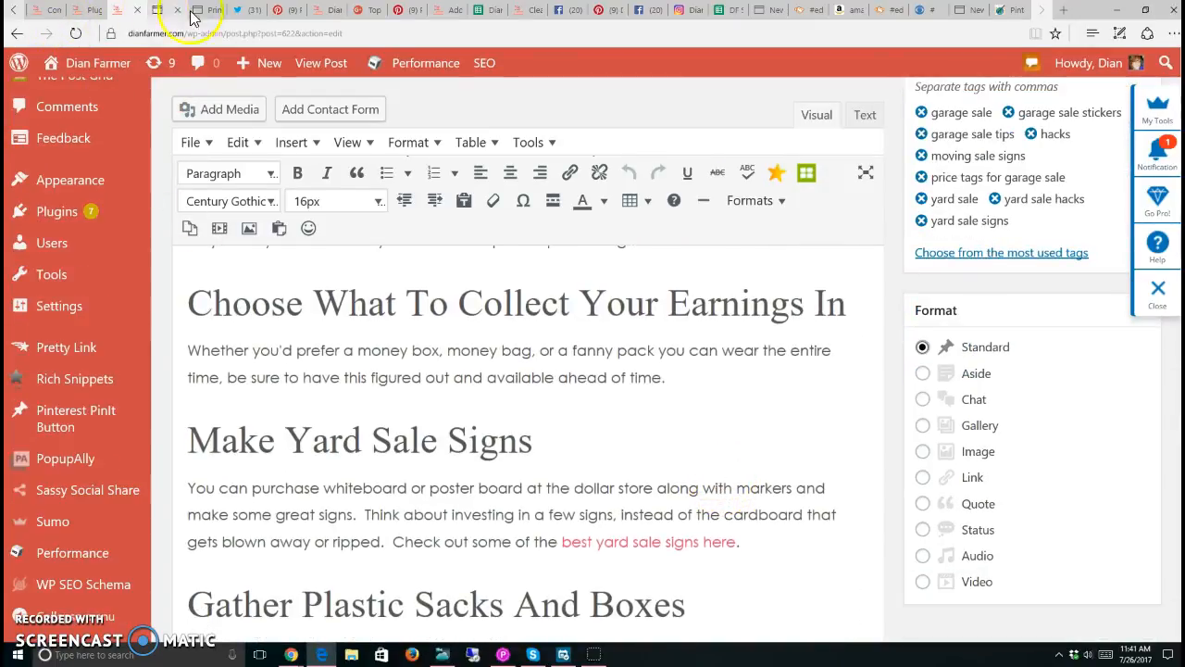
# Browse the posts and share buttons on the blog's home page and open the Printable Yard Sale Checklist post
pyautogui.click(317, 11)
pyautogui.scroll(-5, 453, 320)
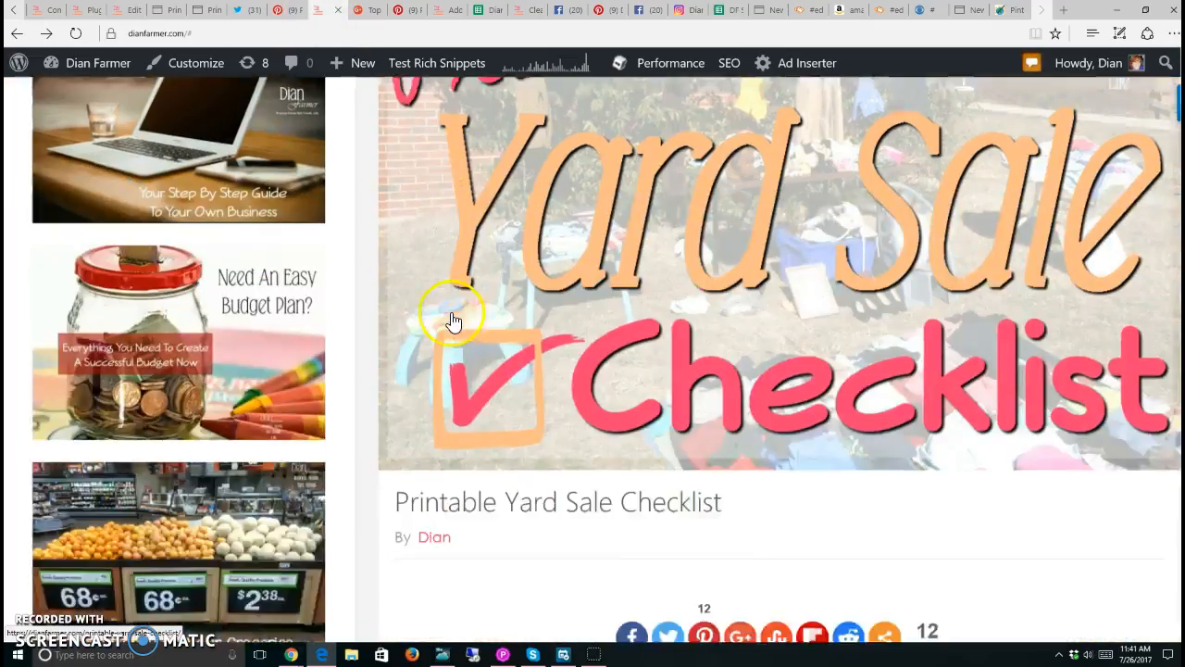
pyautogui.scroll(-15, 453, 320)
pyautogui.scroll(6, 453, 320)
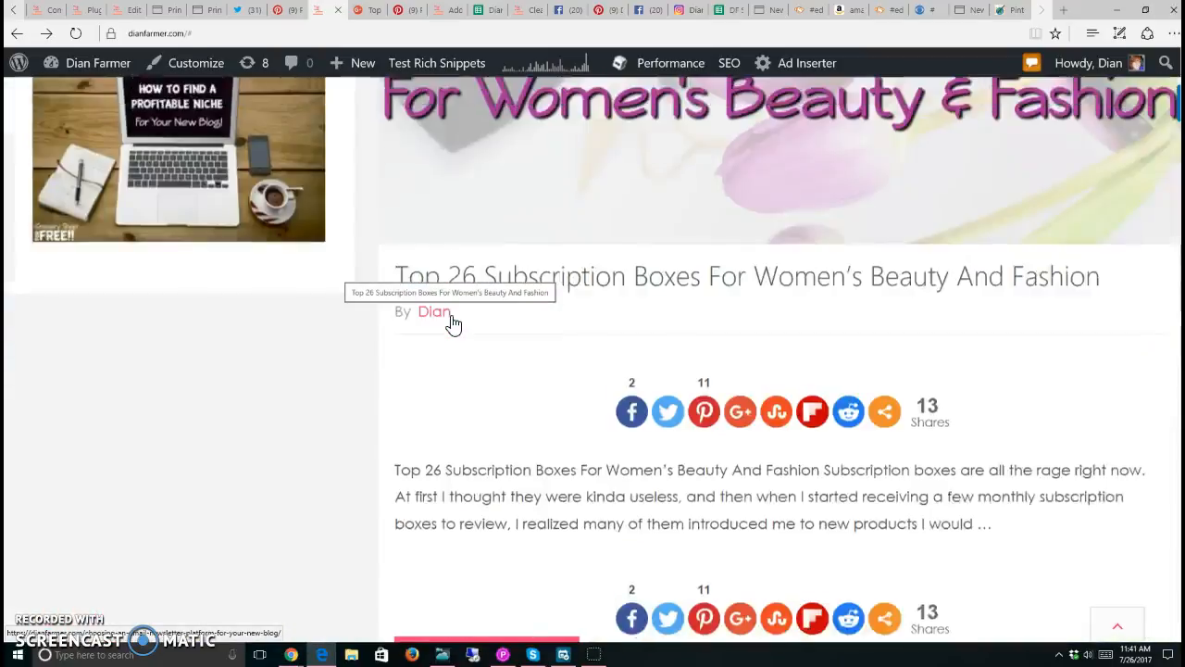
pyautogui.scroll(14, 452, 321)
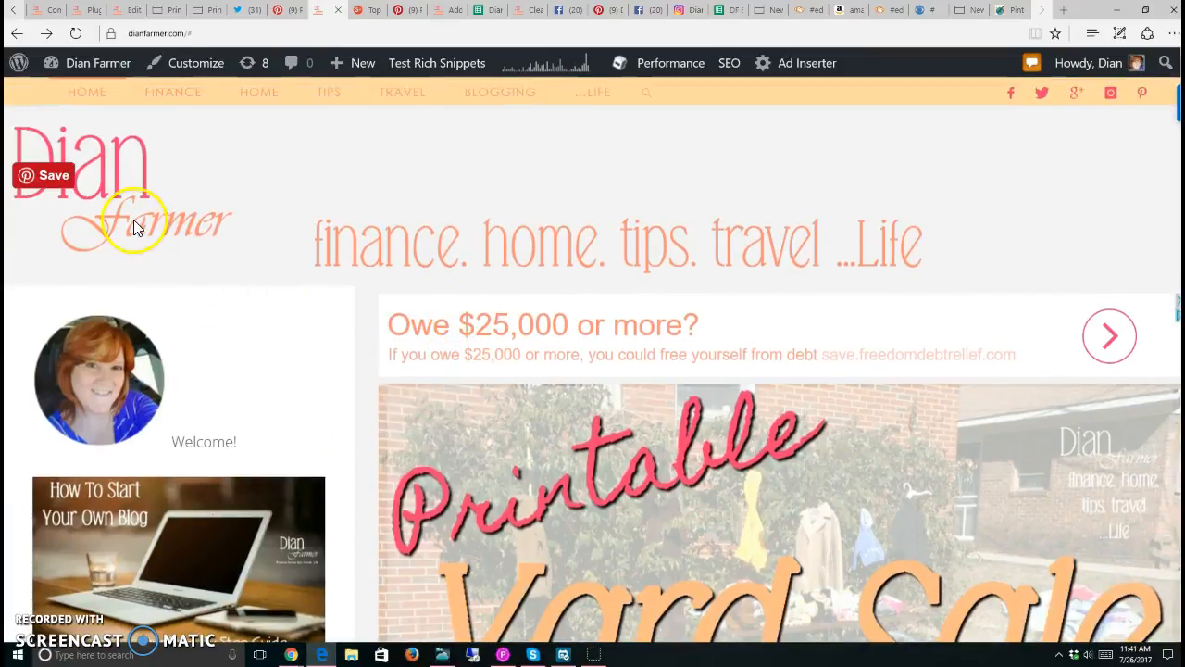
pyautogui.click(750, 515)
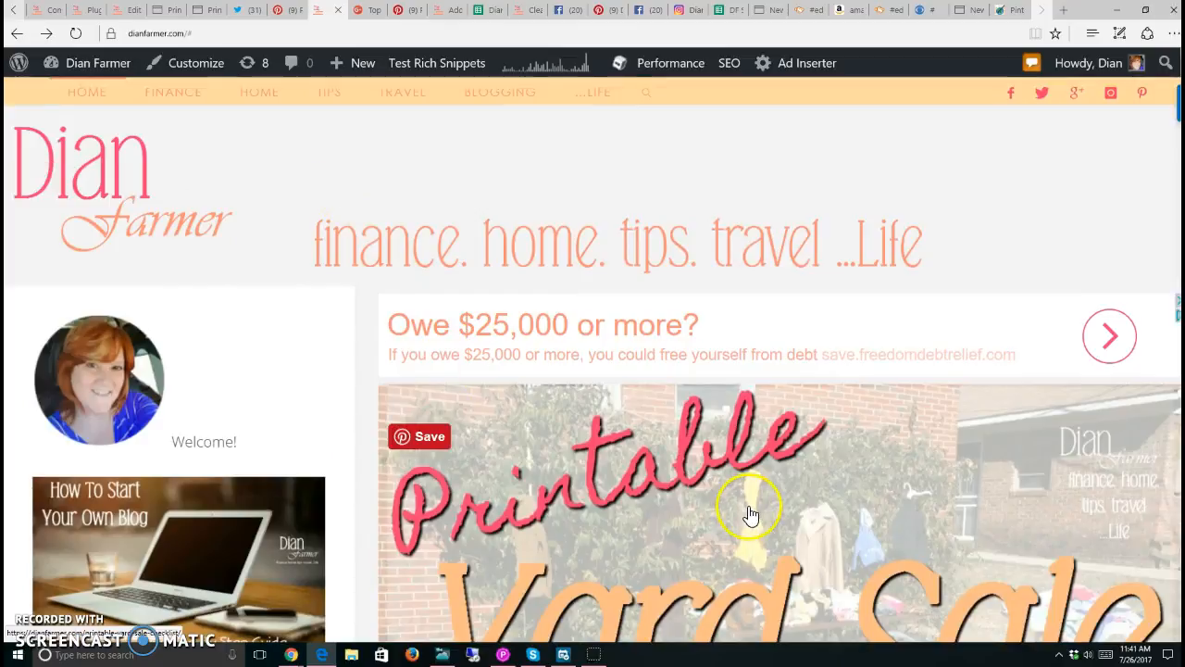